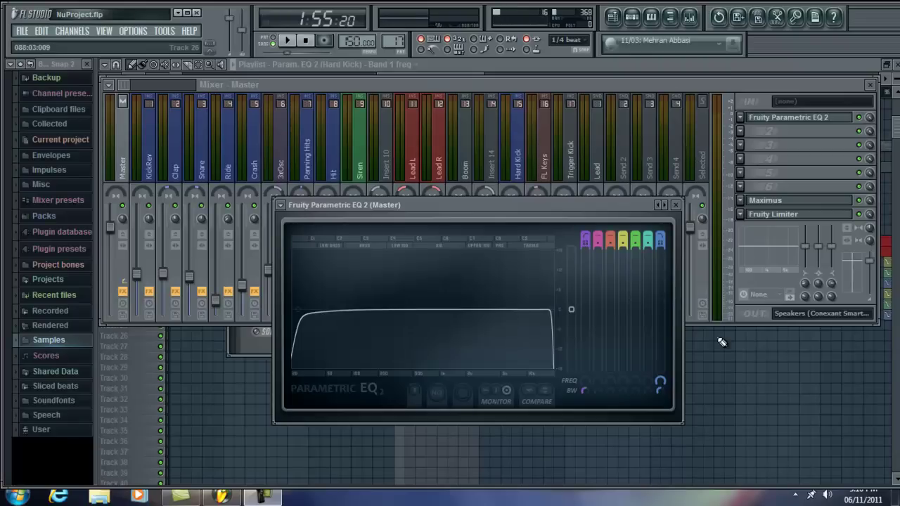
Switch off the Master's Fruity Limiter, Maximus and Parametric EQ 2
{"action": "left_click", "coordinate": [721, 68]}
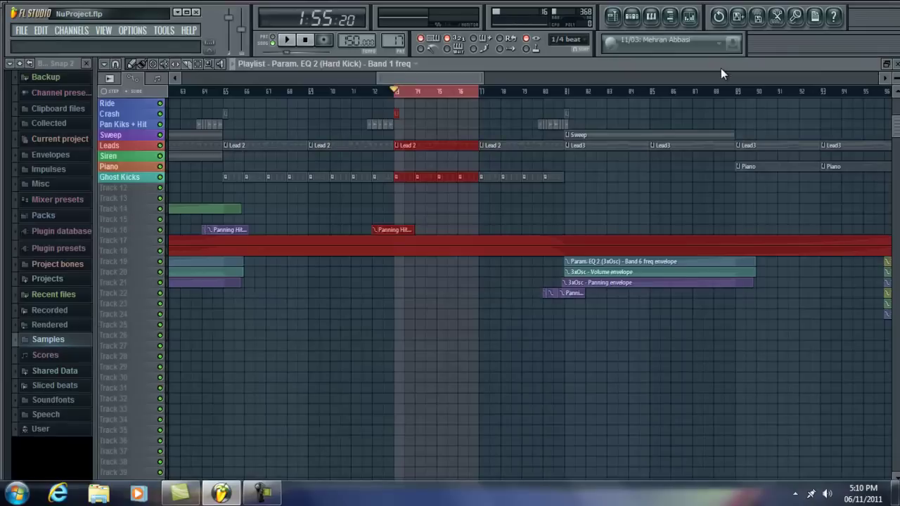
{"action": "left_click", "coordinate": [689, 15]}
{"action": "left_click", "coordinate": [858, 214]}
{"action": "left_click", "coordinate": [859, 200]}
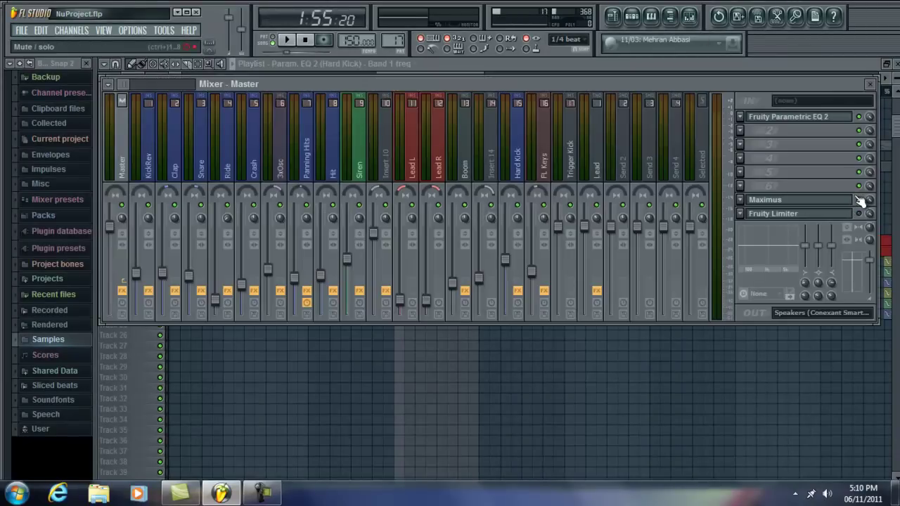
{"action": "left_click", "coordinate": [859, 116]}
Play the song without the master effects, then stop playback
{"action": "left_click", "coordinate": [833, 65]}
{"action": "key", "text": "space"}
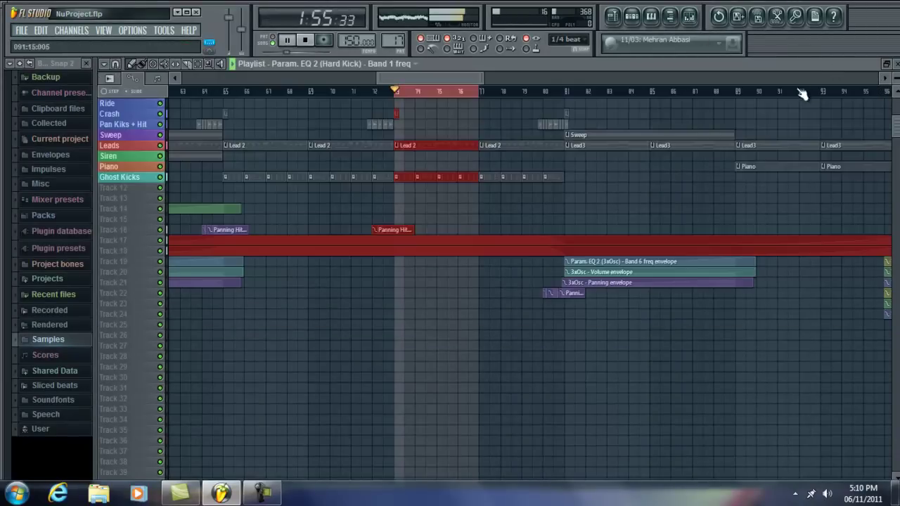
{"action": "key", "text": "F9"}
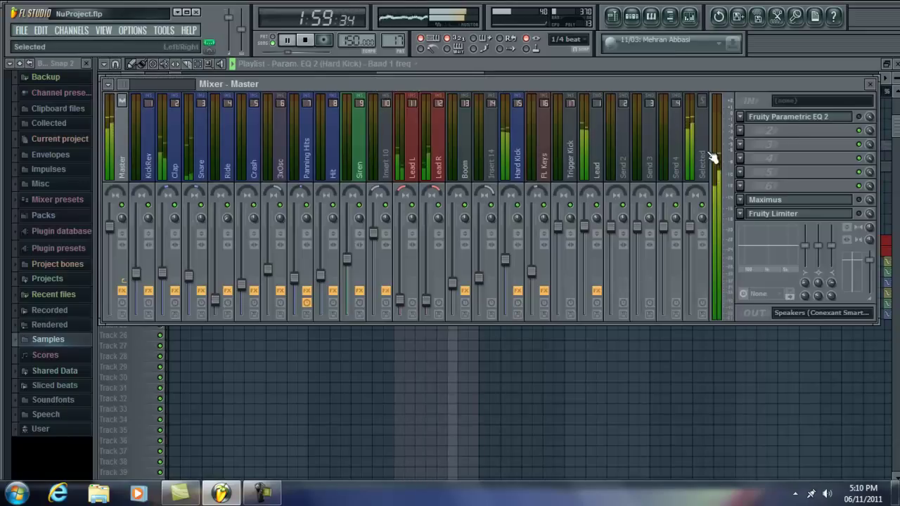
{"action": "key", "text": "space"}
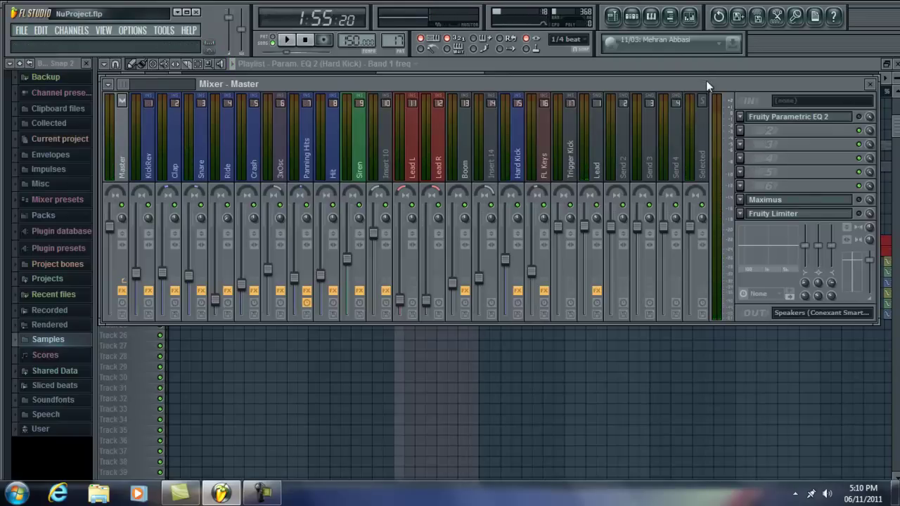
Move the Mixer window lower to reveal more Playlist tracks
{"action": "left_click_drag", "start_coordinate": [706, 85], "coordinate": [706, 142]}
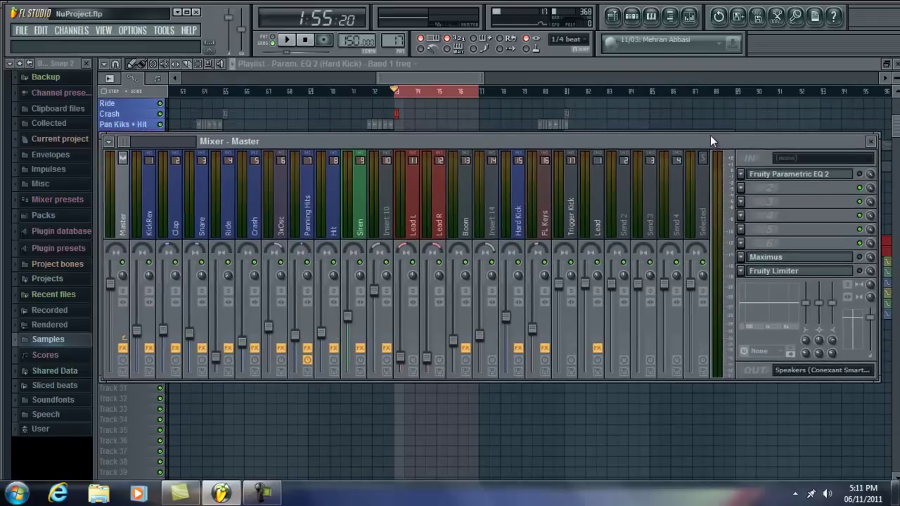
{"action": "left_click_drag", "start_coordinate": [710, 136], "coordinate": [705, 257]}
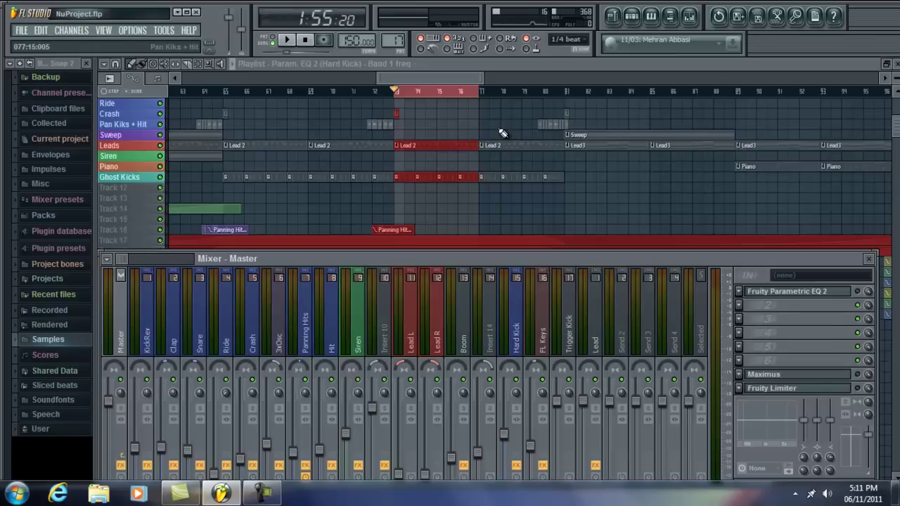
{"action": "left_click", "coordinate": [509, 64]}
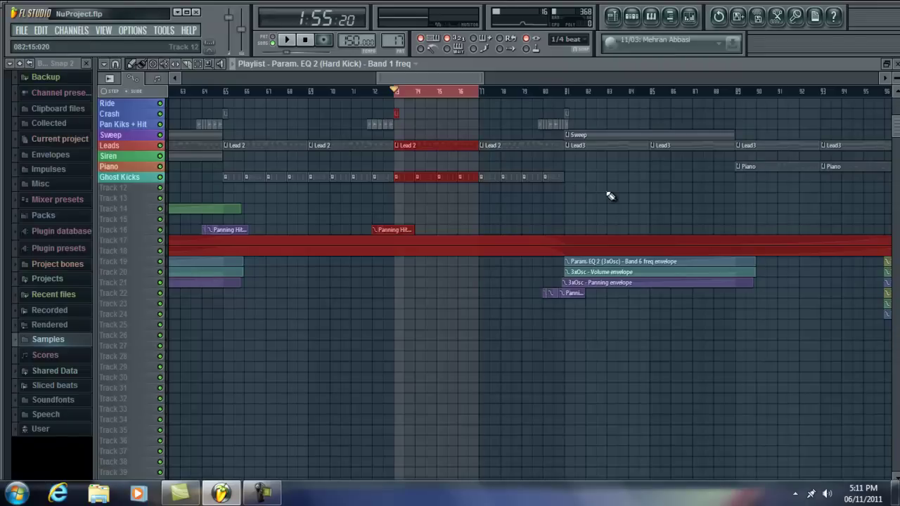
Reopen the Mixer and drag it up over the top of the Playlist
{"action": "scroll", "coordinate": [508, 110], "scroll_direction": "up", "scroll_amount": 3}
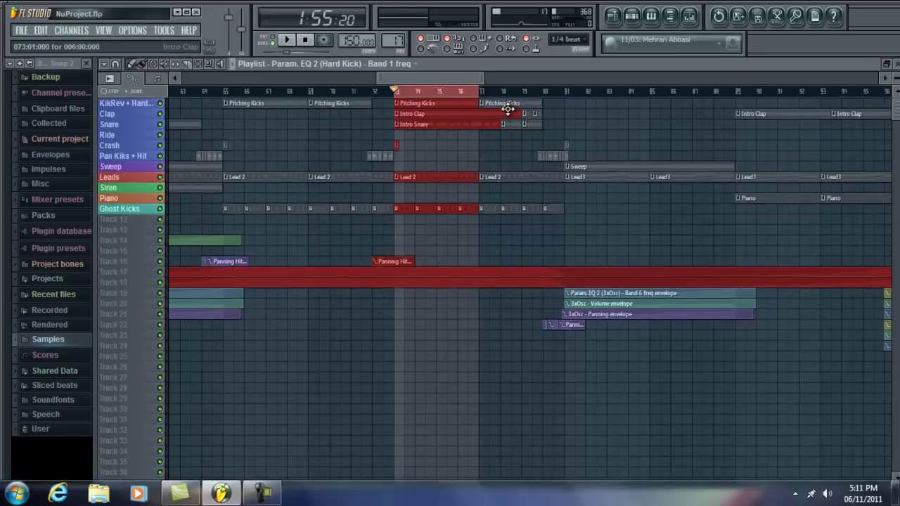
{"action": "left_click", "coordinate": [689, 16]}
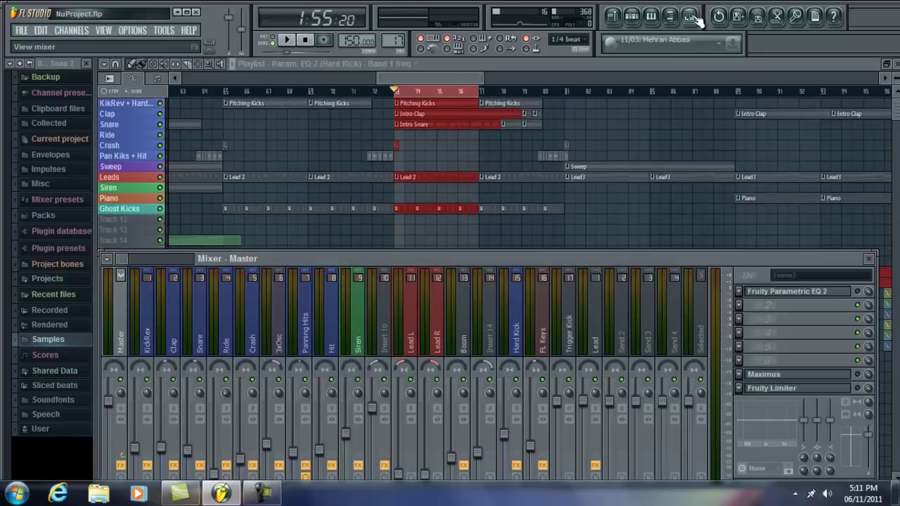
{"action": "left_click_drag", "start_coordinate": [509, 259], "coordinate": [473, 253]}
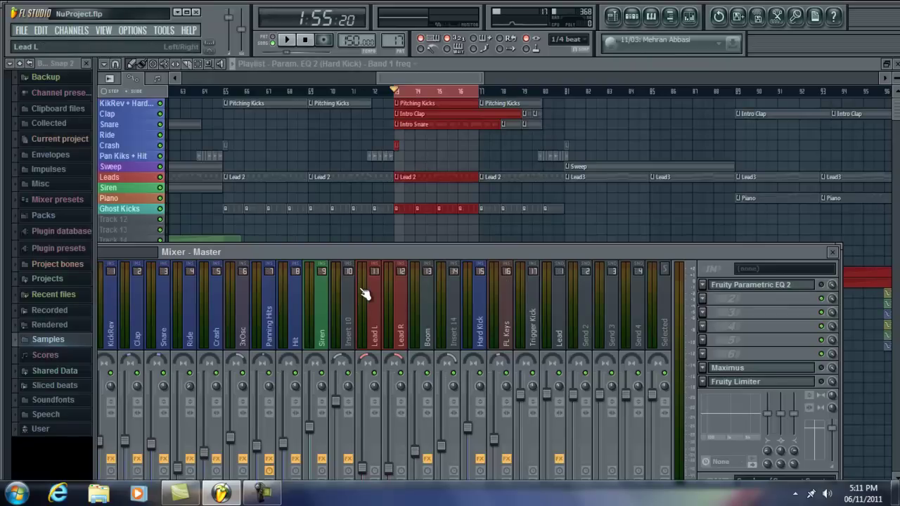
{"action": "left_click_drag", "start_coordinate": [377, 252], "coordinate": [426, 147]}
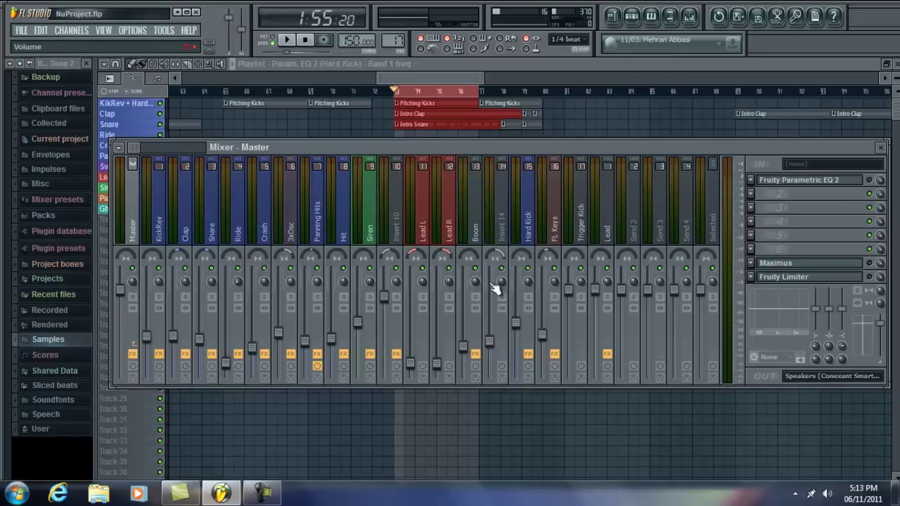
View the Clap, Snare and Panning Hits effect chains, then return to the Playlist
{"action": "left_click", "coordinate": [184, 210]}
{"action": "left_click", "coordinate": [211, 215]}
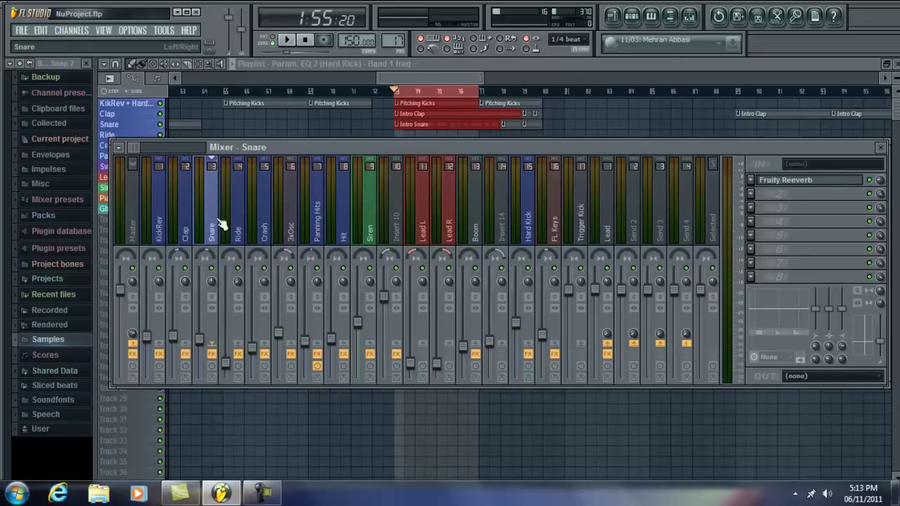
{"action": "left_click", "coordinate": [318, 186]}
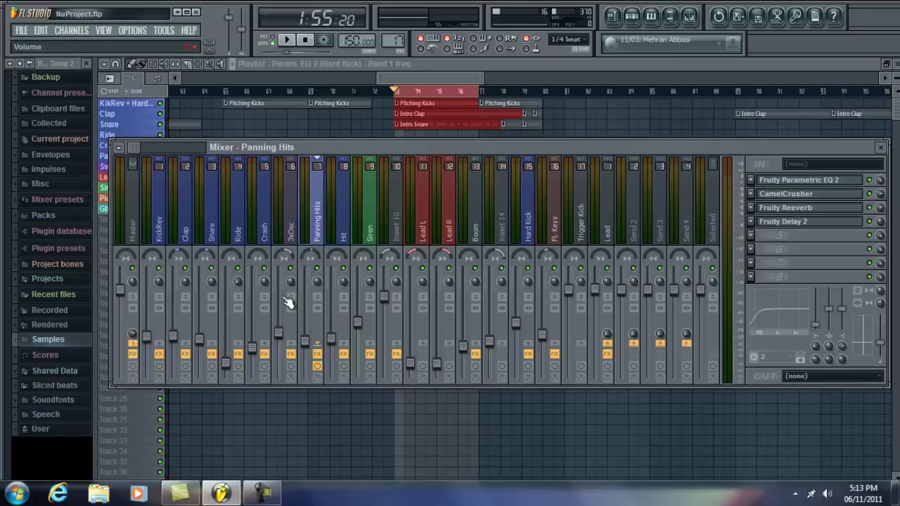
{"action": "left_click", "coordinate": [518, 70]}
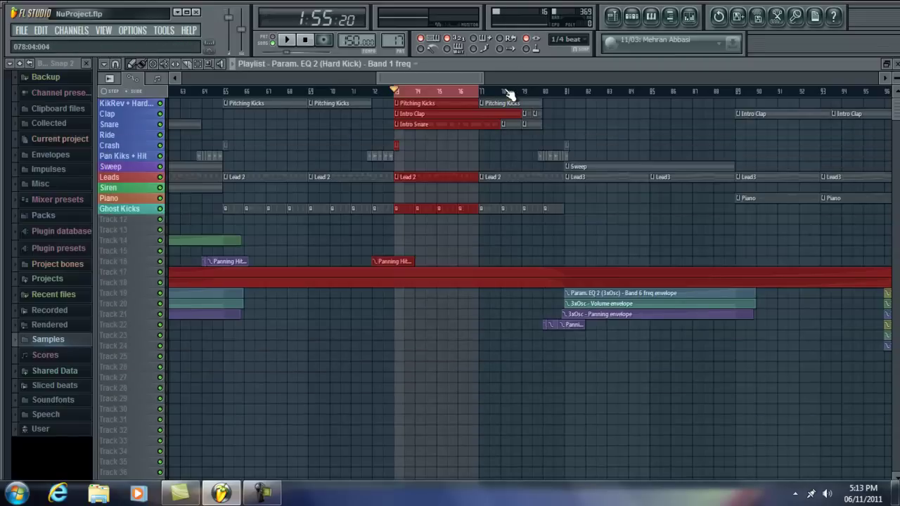
Zoom and scroll the Playlist to the Kick Trigger 2 clips on Ghost Kicks
{"action": "scroll", "coordinate": [509, 93], "scroll_direction": "up", "scroll_amount": 3}
{"action": "left_click_drag", "start_coordinate": [422, 79], "coordinate": [415, 79]}
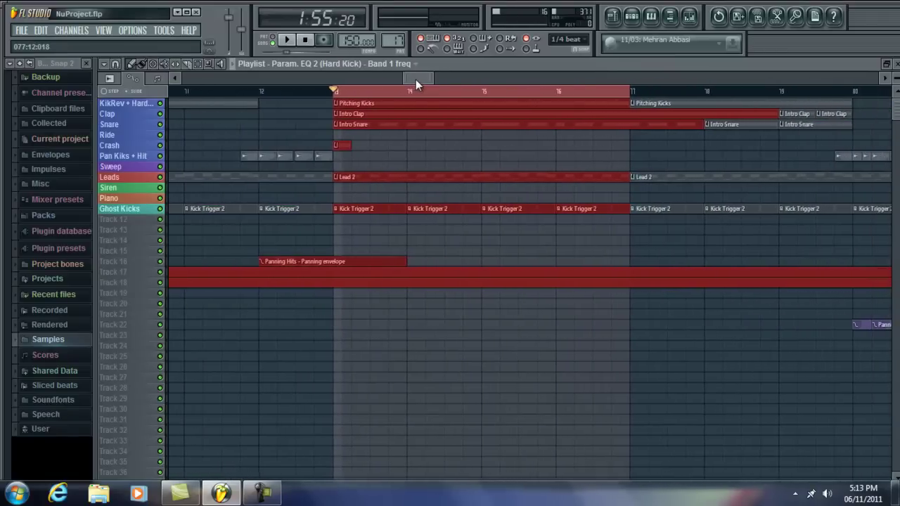
{"action": "scroll", "coordinate": [420, 101], "scroll_direction": "up", "scroll_amount": 2}
{"action": "scroll", "coordinate": [420, 101], "scroll_direction": "down", "scroll_amount": 2}
Adjust the Playlist zoom and reopen the Mixer on Panning Hits
{"action": "scroll", "coordinate": [548, 92], "scroll_direction": "down", "scroll_amount": 2}
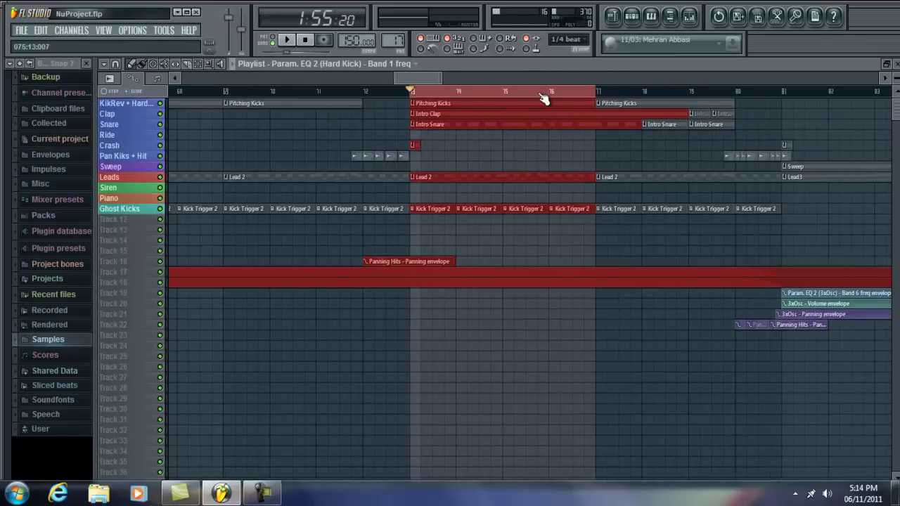
{"action": "scroll", "coordinate": [545, 99], "scroll_direction": "up", "scroll_amount": 3}
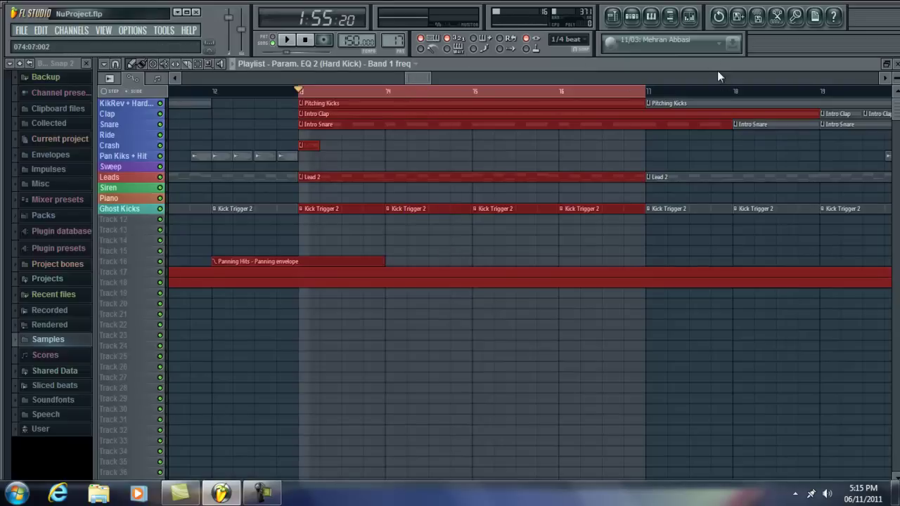
{"action": "left_click", "coordinate": [690, 15]}
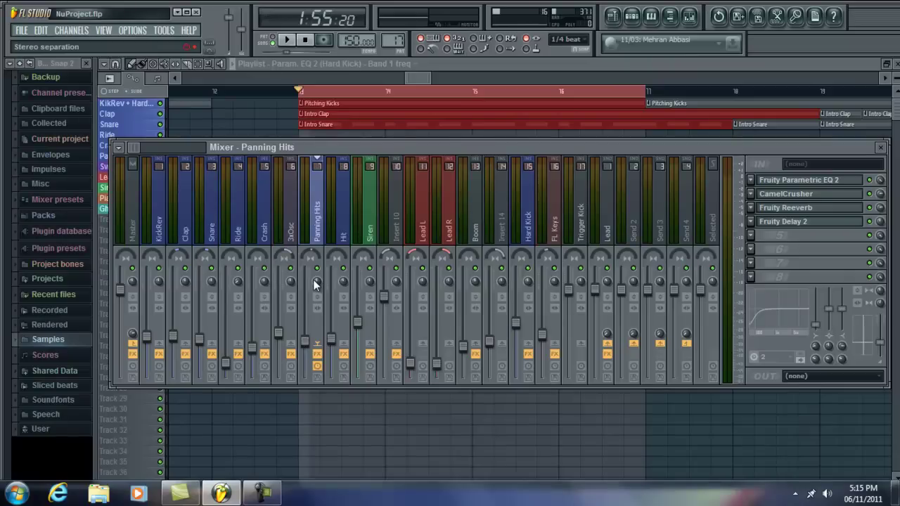
Scroll the Playlist view, then reopen the Mixer
{"action": "left_click", "coordinate": [491, 61]}
{"action": "scroll", "coordinate": [399, 102], "scroll_direction": "down", "scroll_amount": 2}
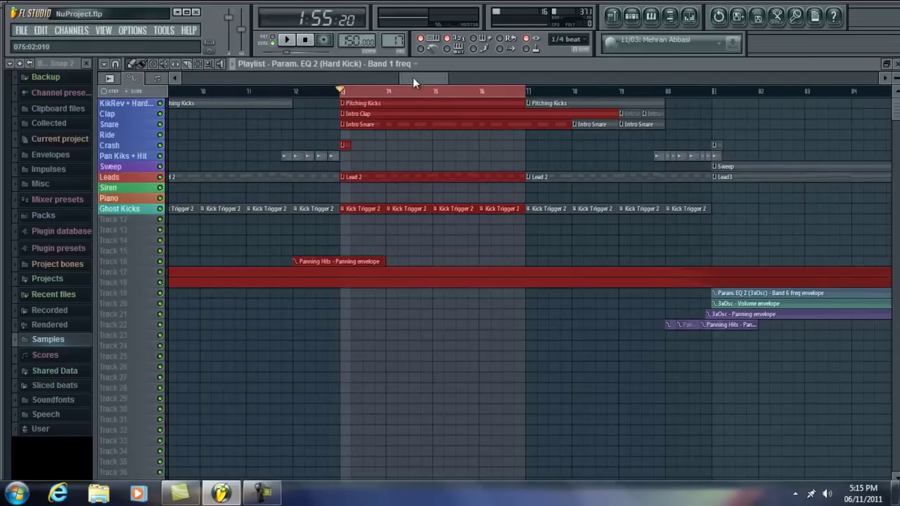
{"action": "mouse_move", "coordinate": [413, 77]}
{"action": "left_mouse_down"}
{"action": "mouse_move", "coordinate": [455, 79]}
{"action": "mouse_move", "coordinate": [425, 75]}
{"action": "left_mouse_up"}
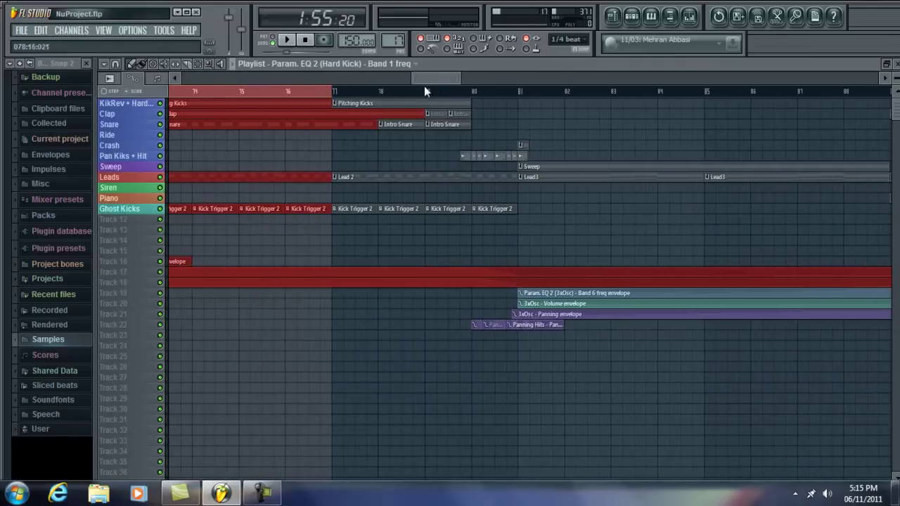
{"action": "scroll", "coordinate": [423, 85], "scroll_direction": "left", "scroll_amount": 5}
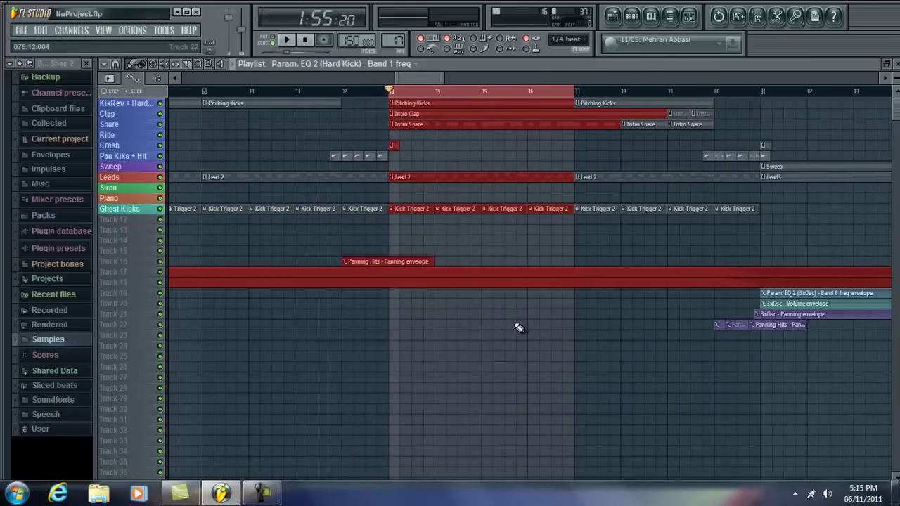
{"action": "left_click", "coordinate": [689, 17]}
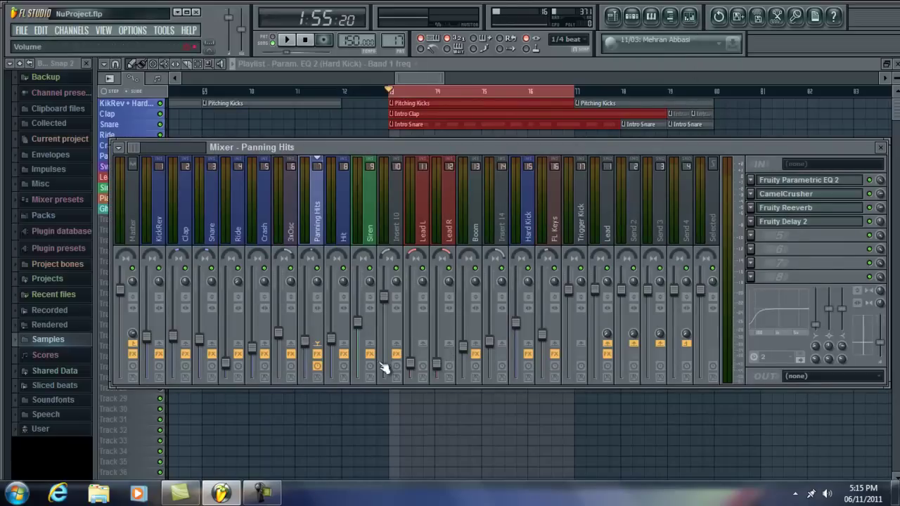
Lower Lead R's volume to -26.9 dB, then view the Trigger Kick and Lead channels
{"action": "left_click", "coordinate": [428, 209]}
{"action": "left_click", "coordinate": [453, 213]}
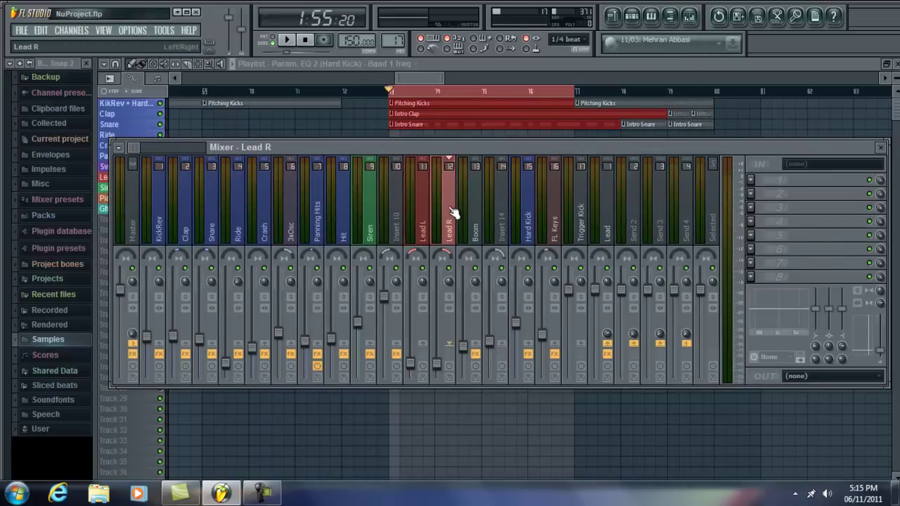
{"action": "left_click", "coordinate": [437, 366]}
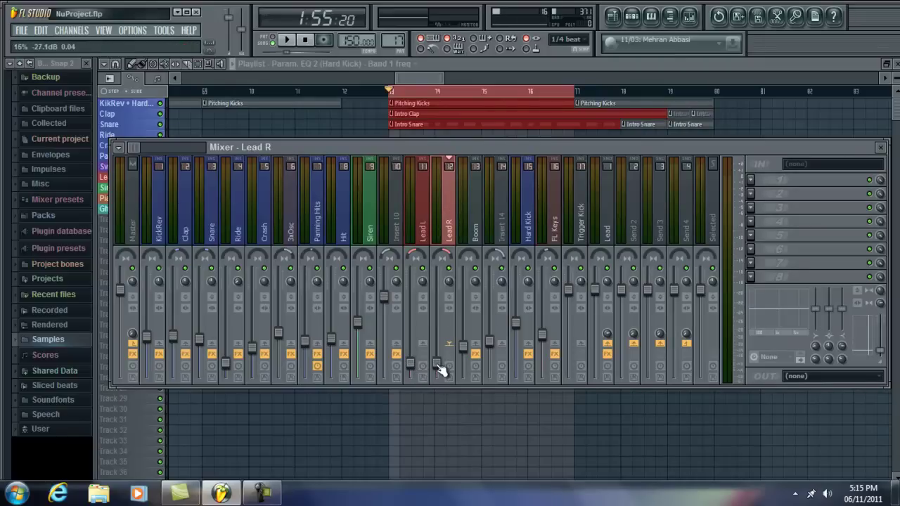
{"action": "mouse_move", "coordinate": [442, 371]}
{"action": "left_mouse_down"}
{"action": "mouse_move", "coordinate": [412, 368]}
{"action": "mouse_move", "coordinate": [436, 370]}
{"action": "left_mouse_up"}
{"action": "left_click", "coordinate": [436, 367]}
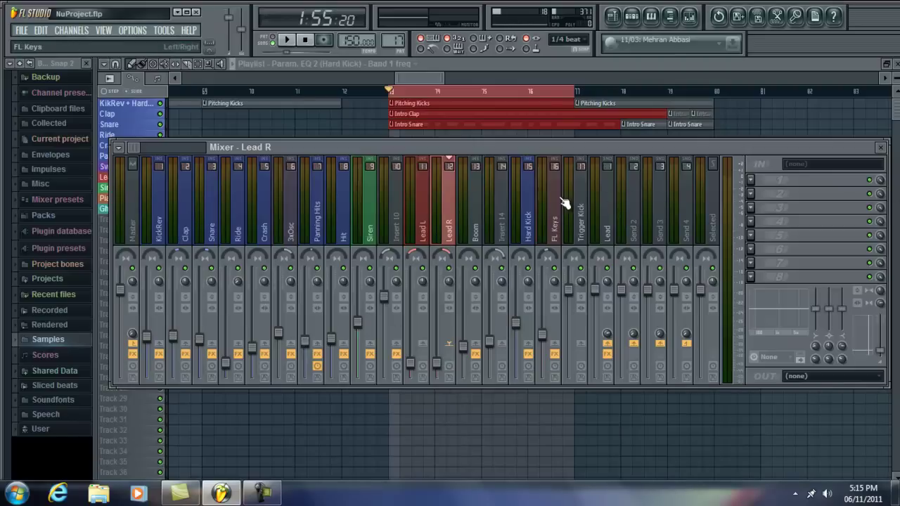
{"action": "left_click", "coordinate": [583, 192]}
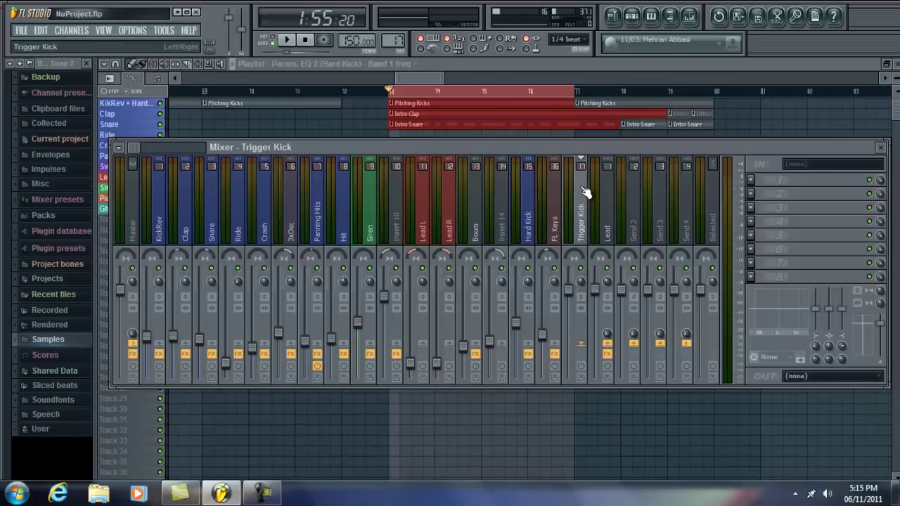
{"action": "left_click", "coordinate": [613, 195]}
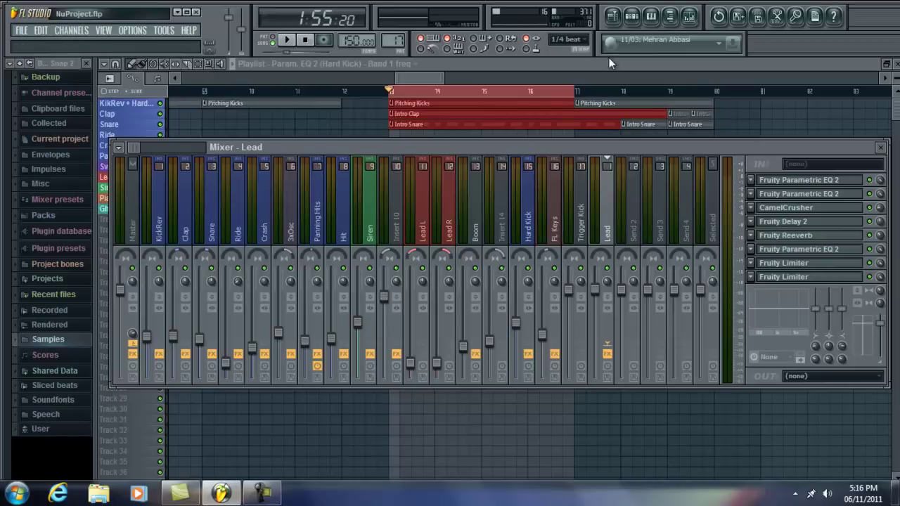
Play the song briefly, then select the Master and listen to the mix again
{"action": "key", "text": "F9"}
{"action": "key", "text": "space"}
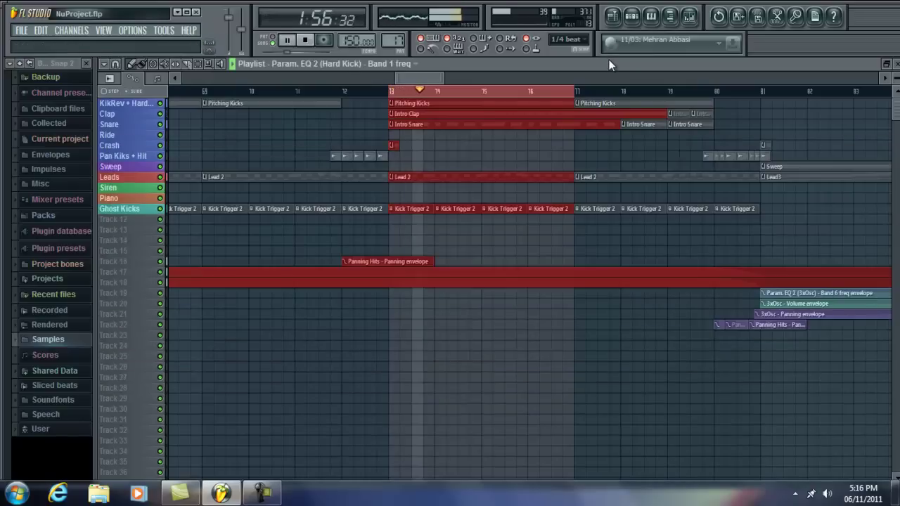
{"action": "key", "text": "space"}
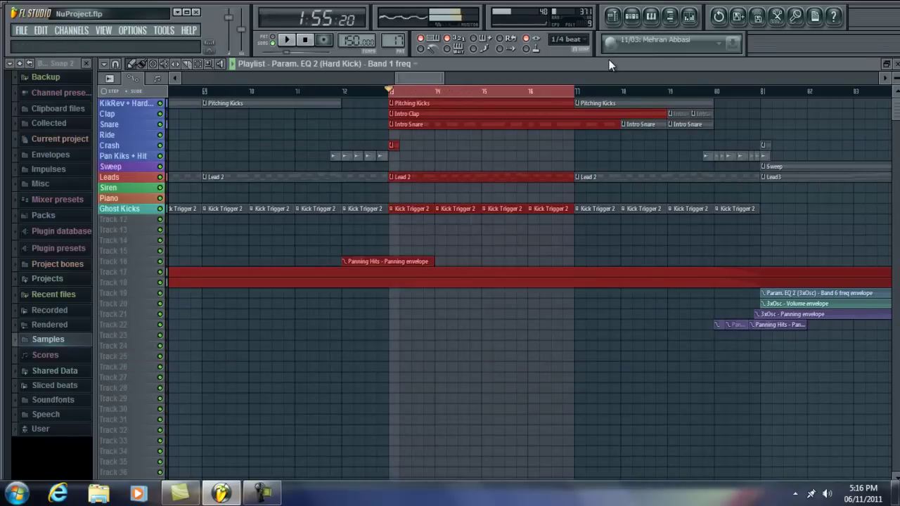
{"action": "left_click", "coordinate": [689, 16]}
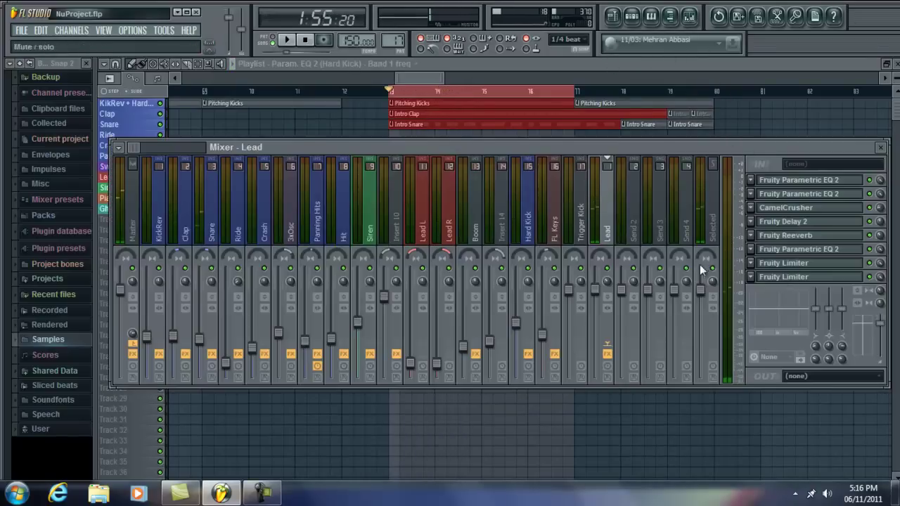
{"action": "left_click", "coordinate": [134, 210]}
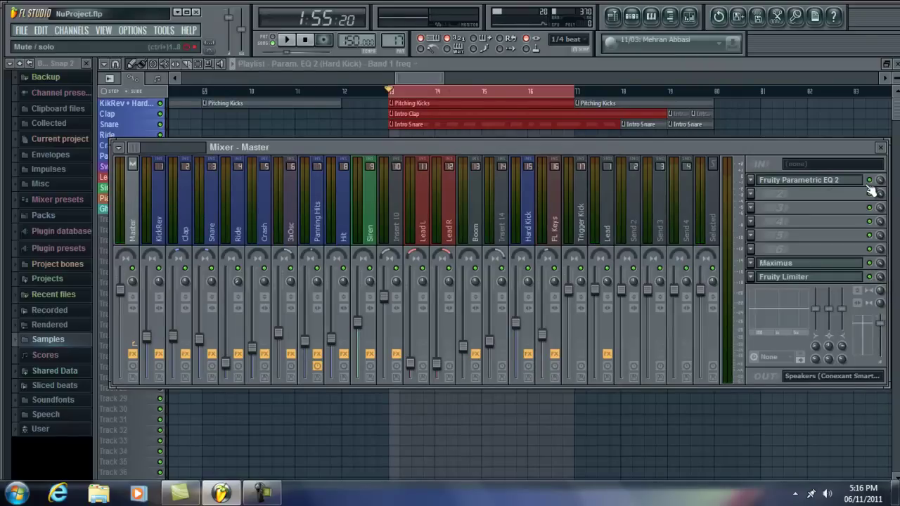
{"action": "key", "text": "space"}
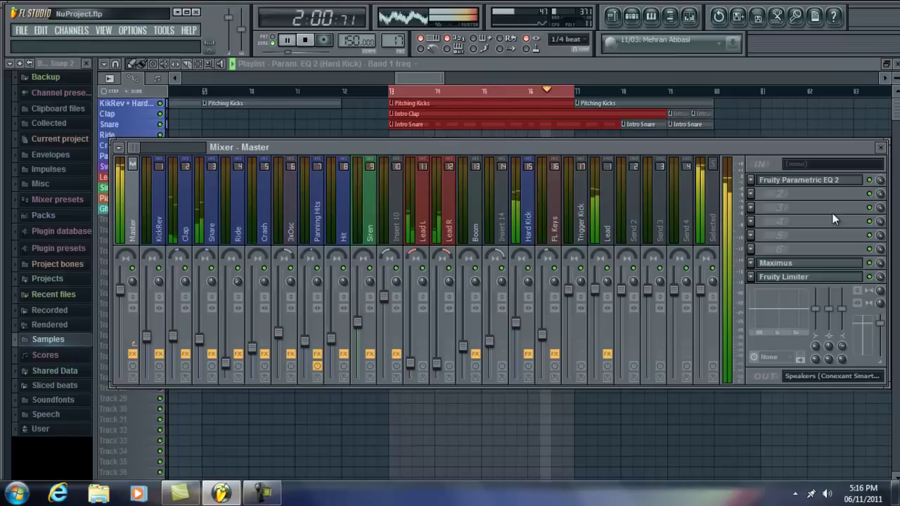
{"action": "key", "text": "space"}
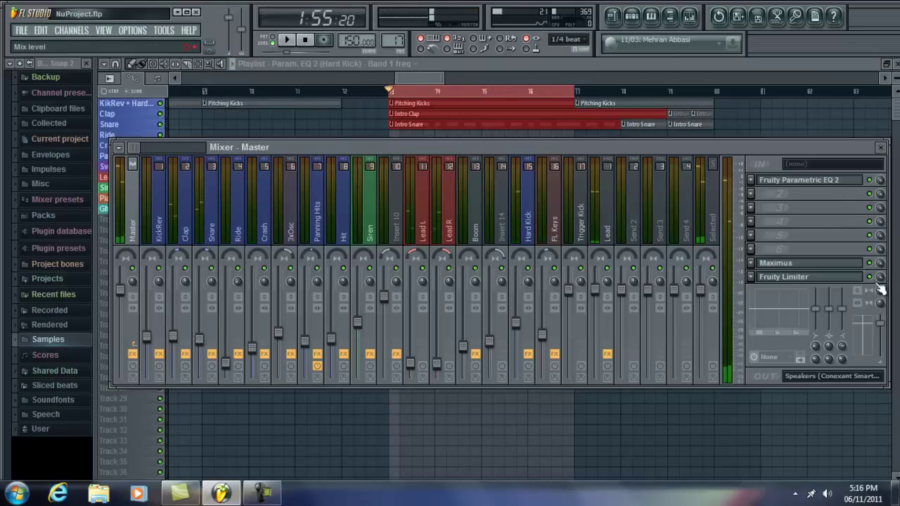
Bypass the Master's Fruity Limiter and Maximus, then open its Fruity Parametric EQ 2
{"action": "left_click", "coordinate": [869, 277]}
{"action": "left_click", "coordinate": [869, 262]}
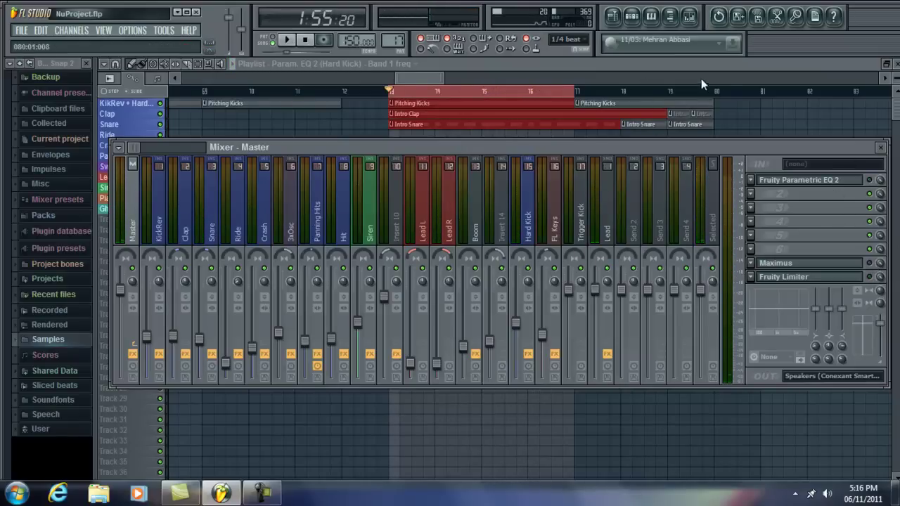
{"action": "key", "text": "F9"}
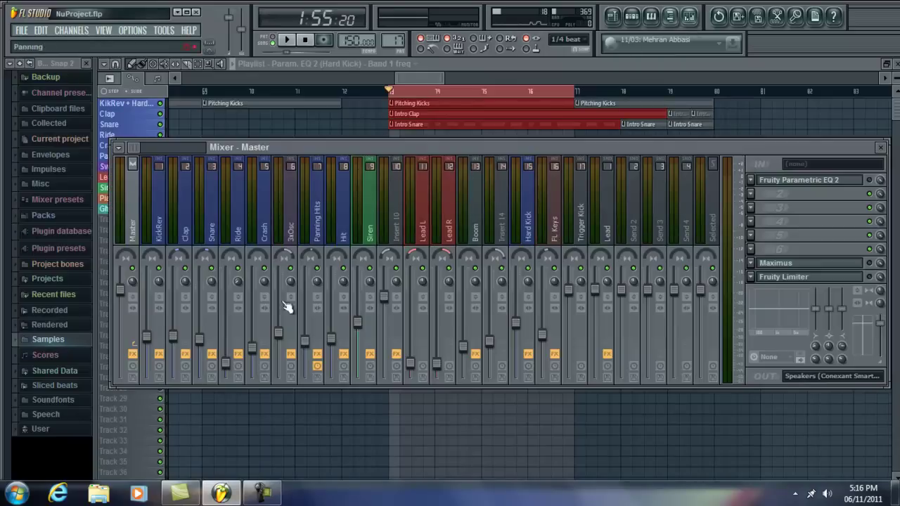
{"action": "left_click", "coordinate": [689, 17]}
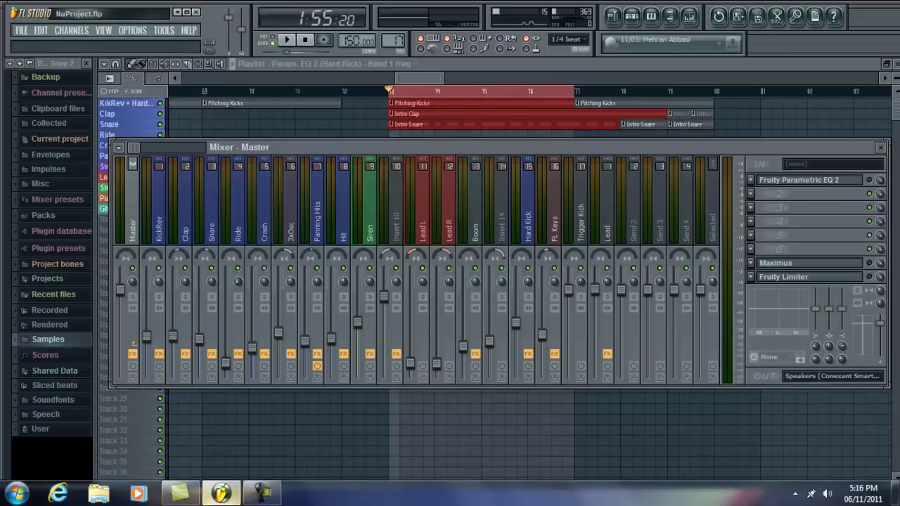
{"action": "left_click", "coordinate": [264, 495]}
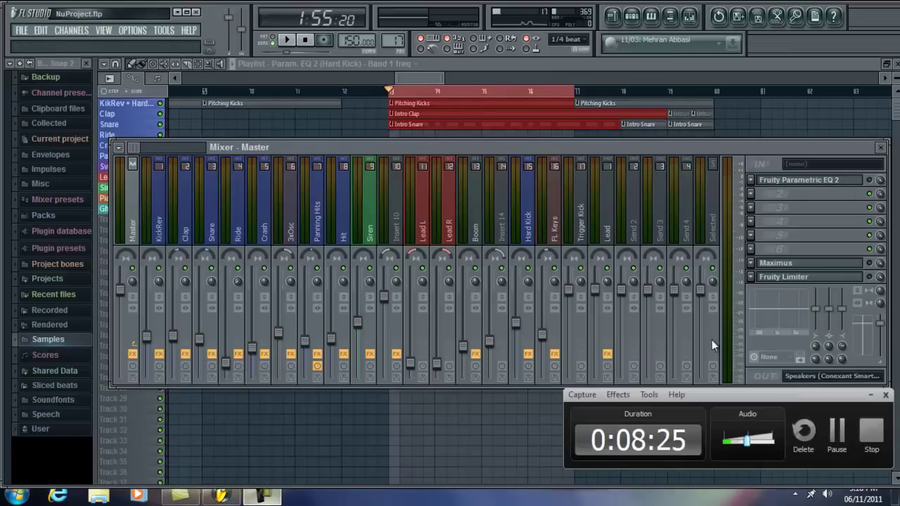
{"action": "left_click", "coordinate": [869, 395]}
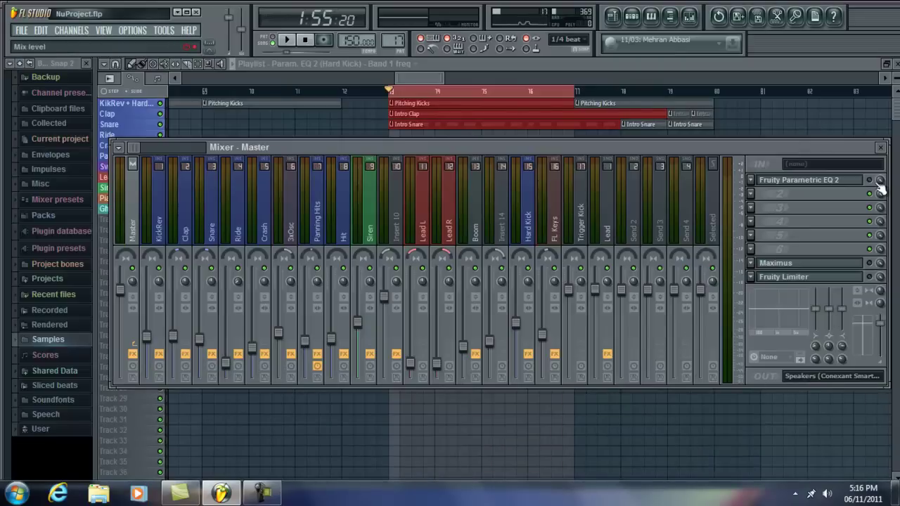
{"action": "left_click", "coordinate": [840, 180]}
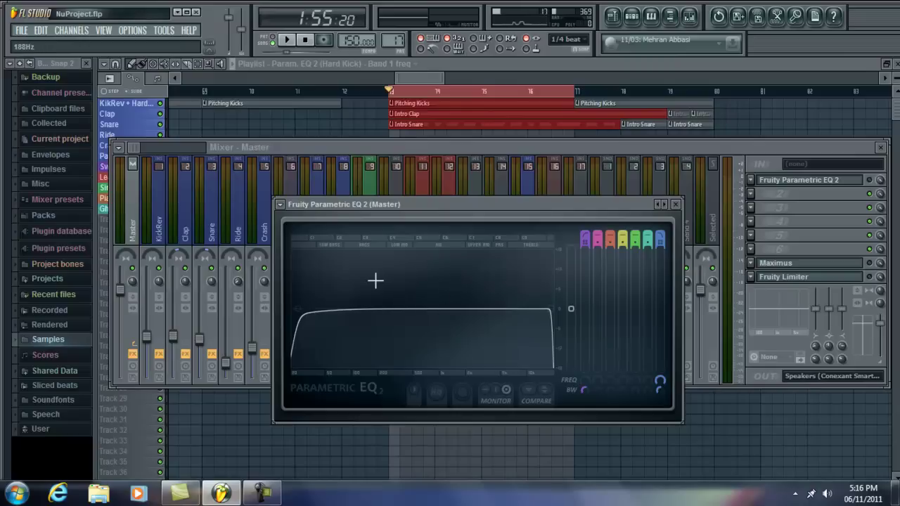
Open the Clap track's Fruity Parametric EQ 2 and move its window aside
{"action": "left_click", "coordinate": [187, 189]}
{"action": "left_click", "coordinate": [820, 185]}
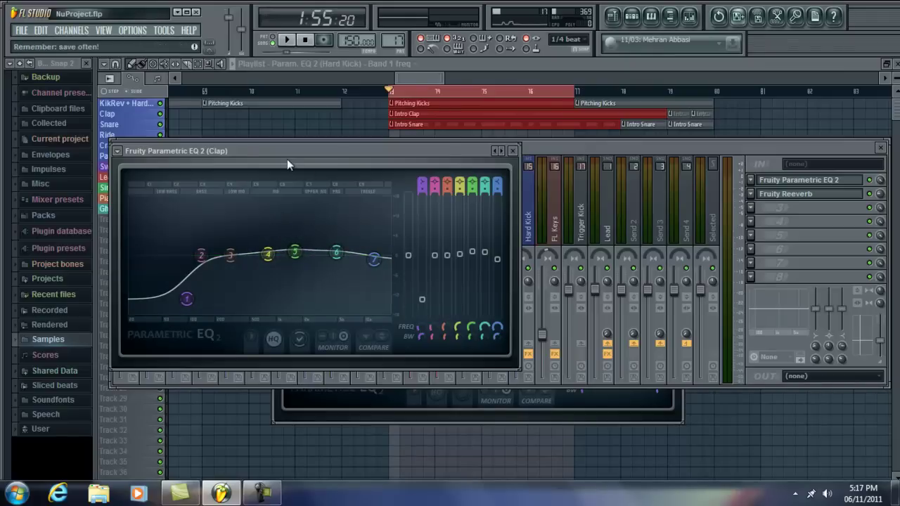
{"action": "left_click_drag", "start_coordinate": [288, 154], "coordinate": [366, 139]}
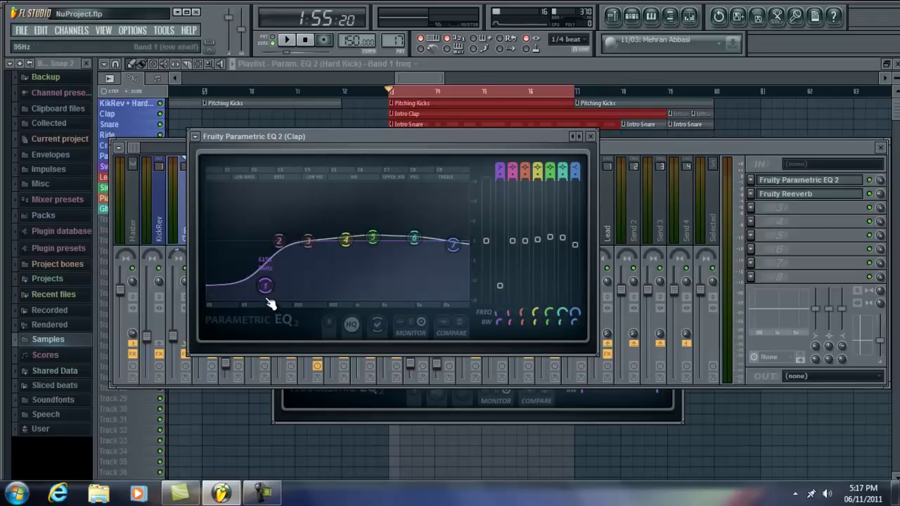
Raise band 1 gain and sweep a narrow band 4 notch from 795 Hz across the midrange
{"action": "mouse_move", "coordinate": [267, 293]}
{"action": "left_mouse_down"}
{"action": "mouse_move", "coordinate": [263, 215]}
{"action": "mouse_move", "coordinate": [312, 64]}
{"action": "mouse_move", "coordinate": [240, 256]}
{"action": "mouse_move", "coordinate": [278, 281]}
{"action": "left_mouse_up"}
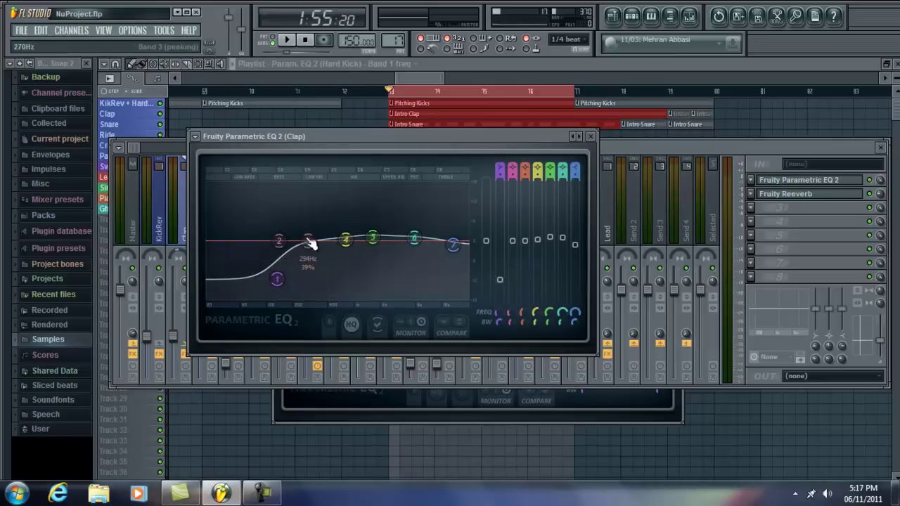
{"action": "left_click_drag", "start_coordinate": [345, 240], "coordinate": [345, 284]}
{"action": "left_click_drag", "start_coordinate": [306, 339], "coordinate": [291, 353]}
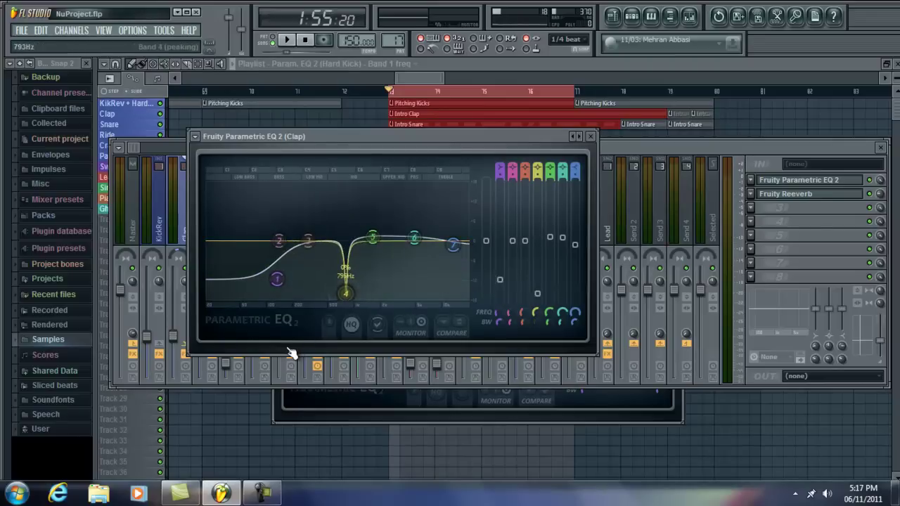
{"action": "left_click_drag", "start_coordinate": [345, 293], "coordinate": [342, 238]}
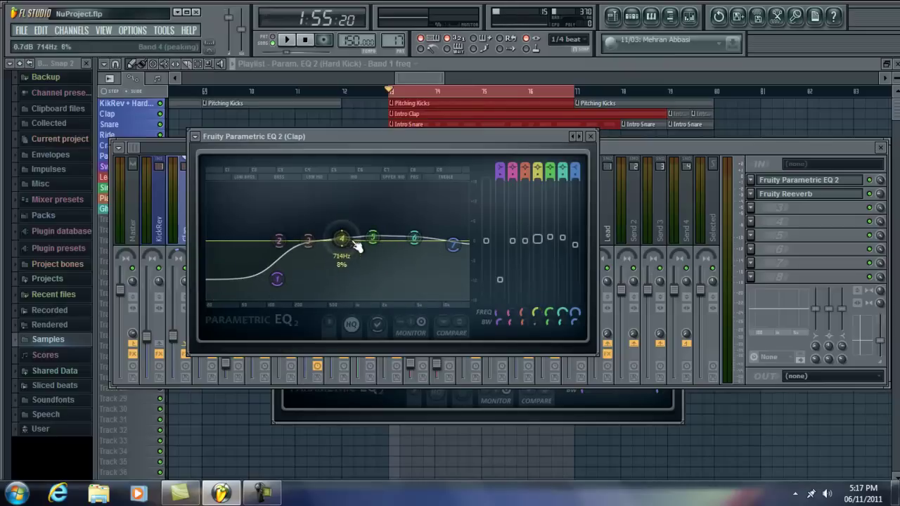
{"action": "scroll", "coordinate": [343, 238], "scroll_direction": "up", "scroll_amount": 5}
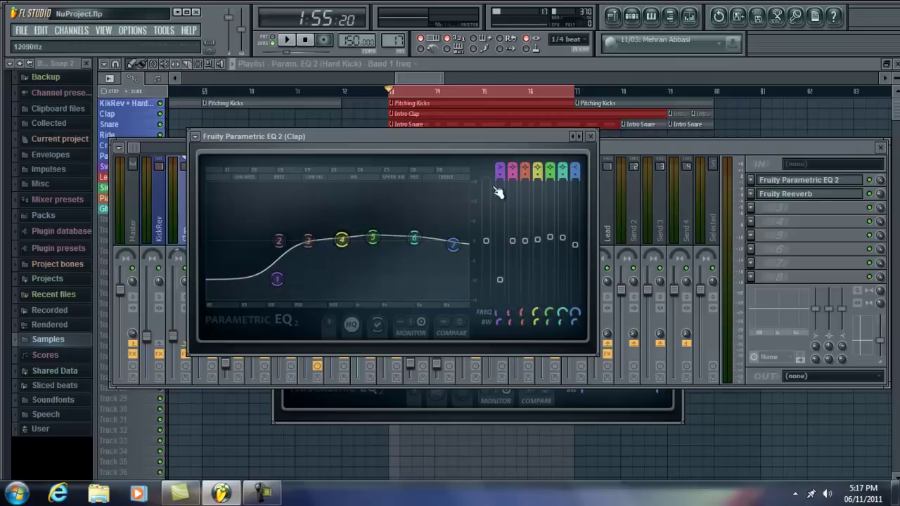
Bring the Mixer to the front and view the Ride, Crash, Snare and Clap effect chains
{"action": "left_click", "coordinate": [799, 142]}
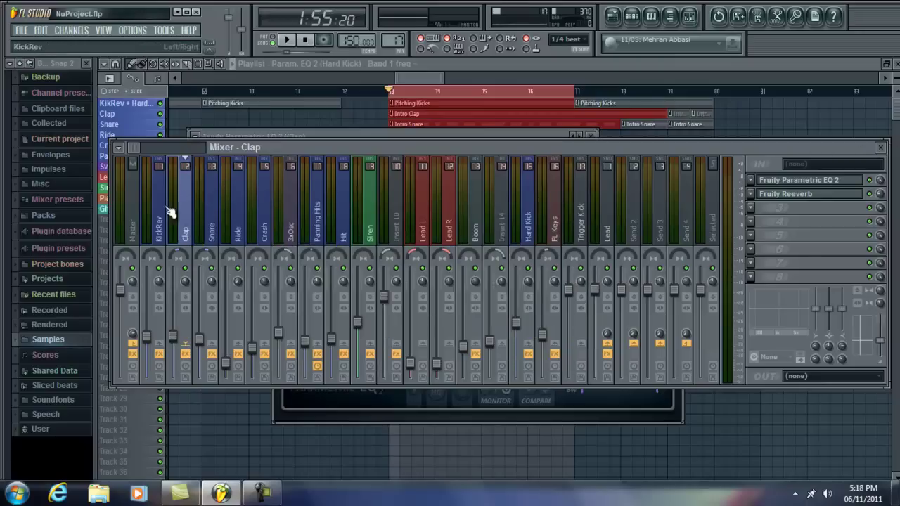
{"action": "left_click", "coordinate": [238, 194]}
{"action": "left_click", "coordinate": [265, 205]}
{"action": "left_click", "coordinate": [216, 192]}
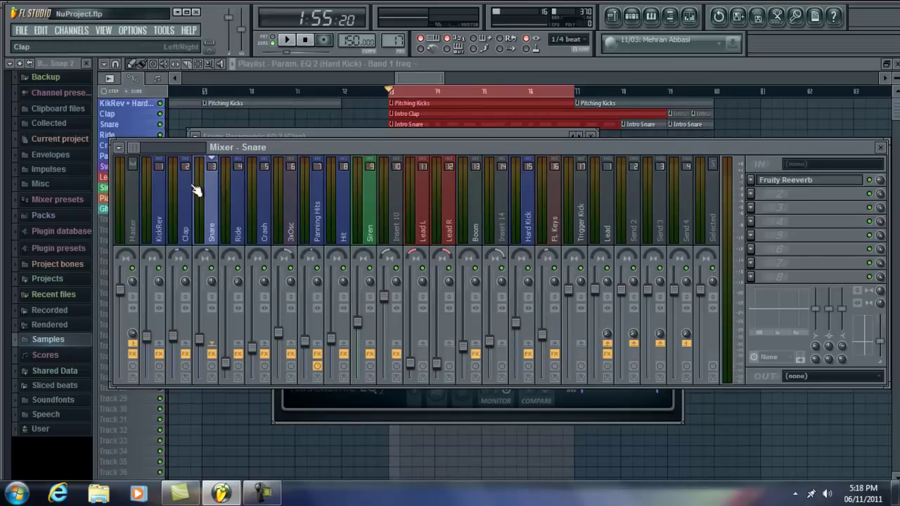
{"action": "left_click", "coordinate": [188, 190]}
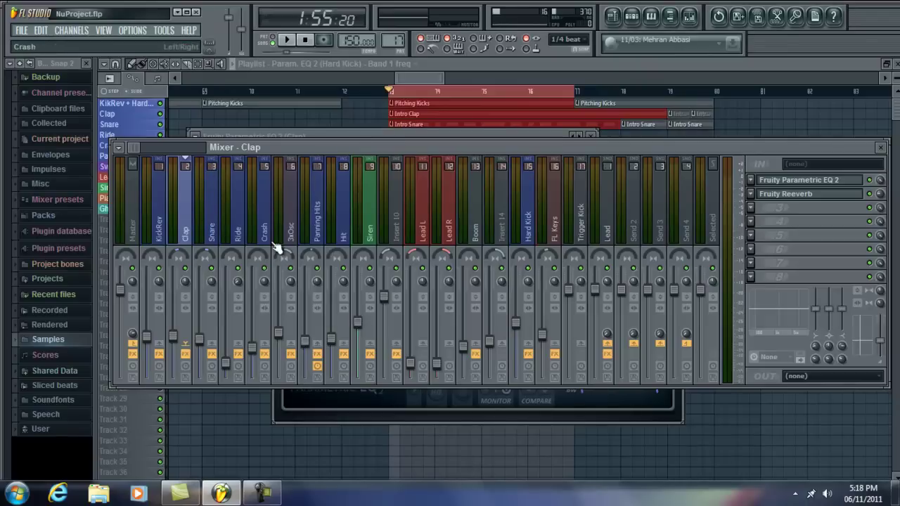
{"action": "left_click", "coordinate": [213, 196]}
{"action": "left_click", "coordinate": [238, 197]}
Compare the Clap, Snare and Ride effect chains, ending on the Snare
{"action": "left_click", "coordinate": [217, 234]}
{"action": "left_click", "coordinate": [186, 198]}
{"action": "left_click", "coordinate": [210, 198]}
{"action": "left_click", "coordinate": [248, 188]}
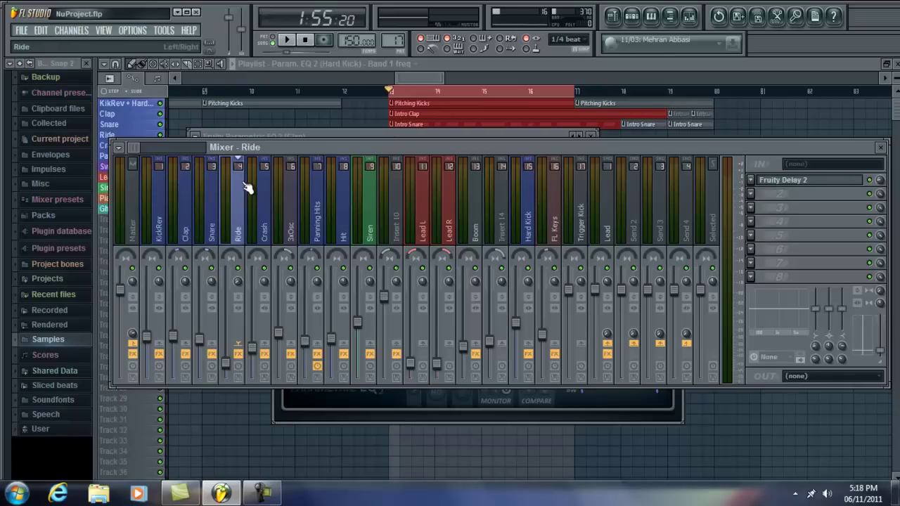
{"action": "left_click", "coordinate": [217, 187]}
{"action": "left_click", "coordinate": [185, 197]}
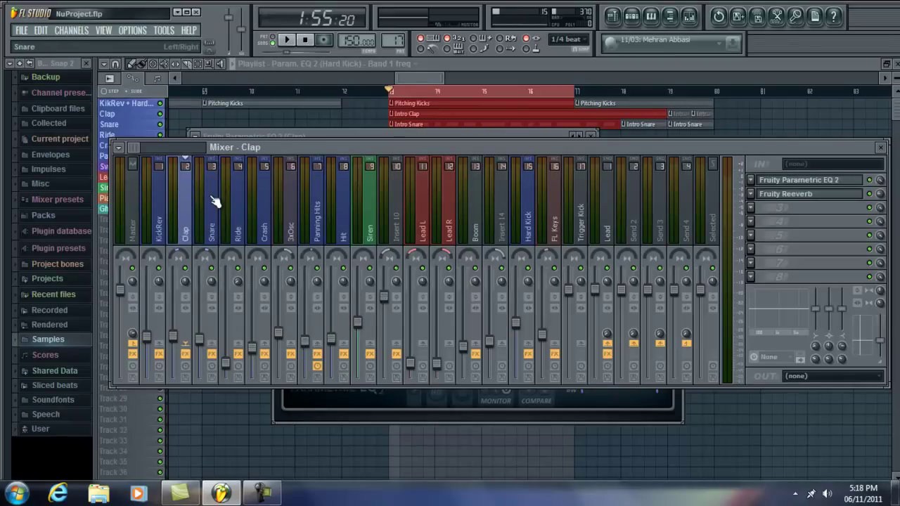
{"action": "left_click", "coordinate": [214, 200]}
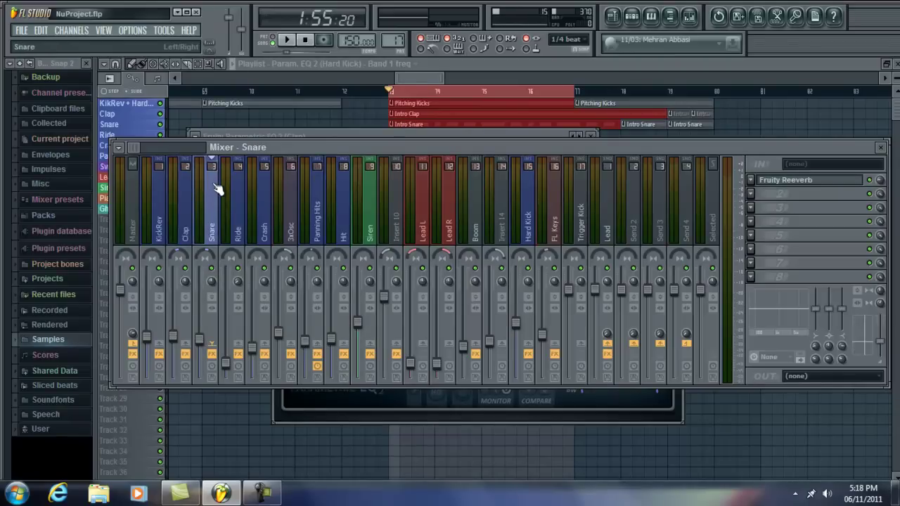
{"action": "left_click", "coordinate": [187, 190]}
{"action": "left_click", "coordinate": [207, 190]}
{"action": "left_click", "coordinate": [198, 196]}
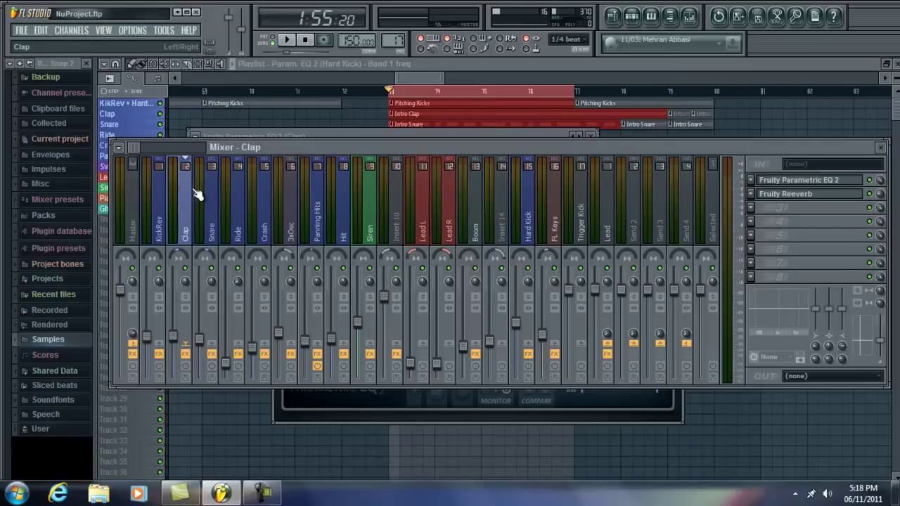
{"action": "left_click", "coordinate": [219, 195]}
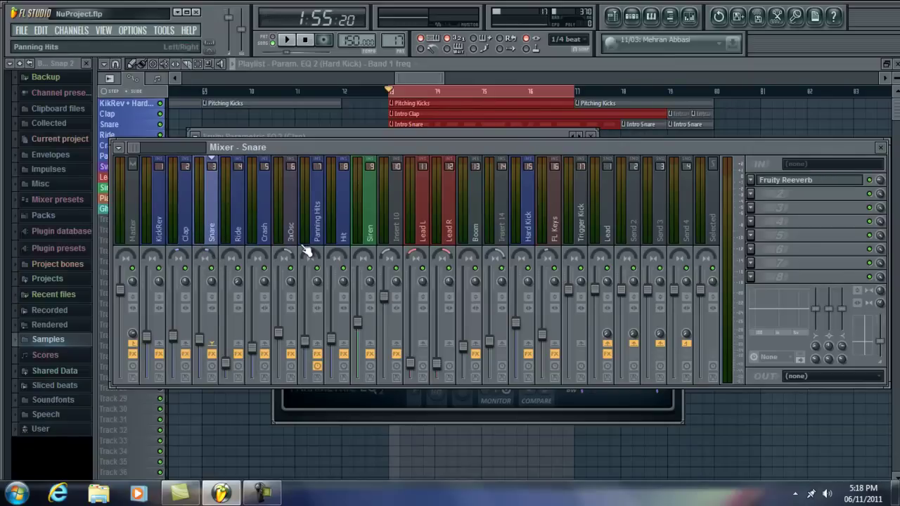
{"action": "left_click", "coordinate": [184, 191]}
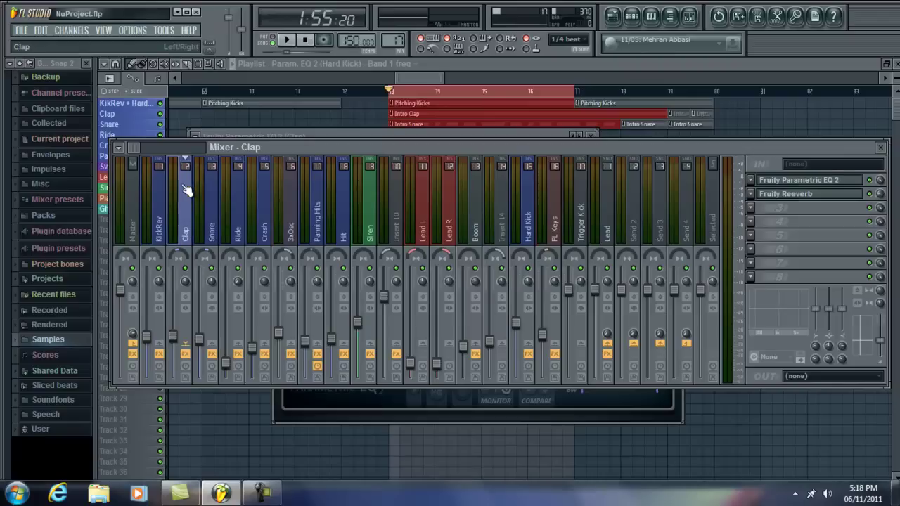
{"action": "left_click", "coordinate": [215, 197]}
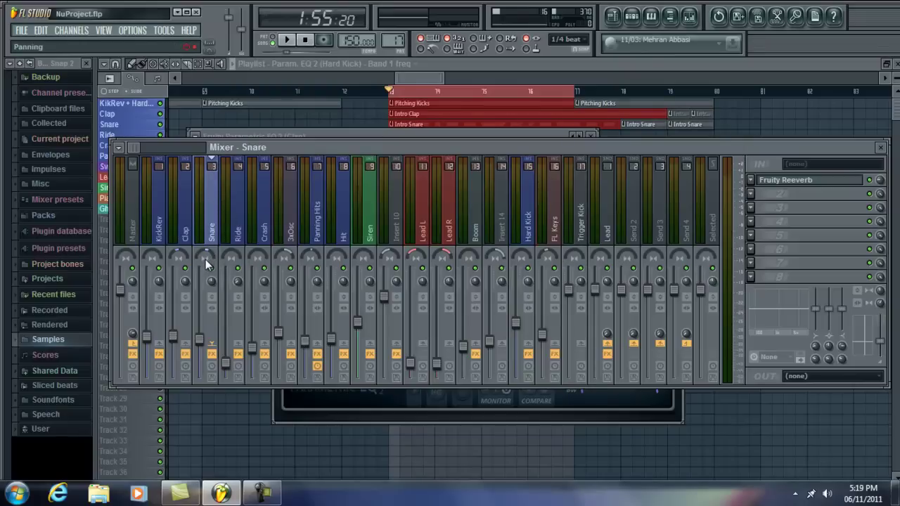
Pan the Snare insert from 6% to about 13% right
{"action": "left_click_drag", "start_coordinate": [206, 259], "coordinate": [199, 298]}
{"action": "left_click_drag", "start_coordinate": [203, 258], "coordinate": [184, 185]}
{"action": "left_click", "coordinate": [184, 180]}
Step through the effect chains of the KickRev, Ride, Clap, Hit, Crash and Snare mixer tracks
{"action": "left_click", "coordinate": [163, 183]}
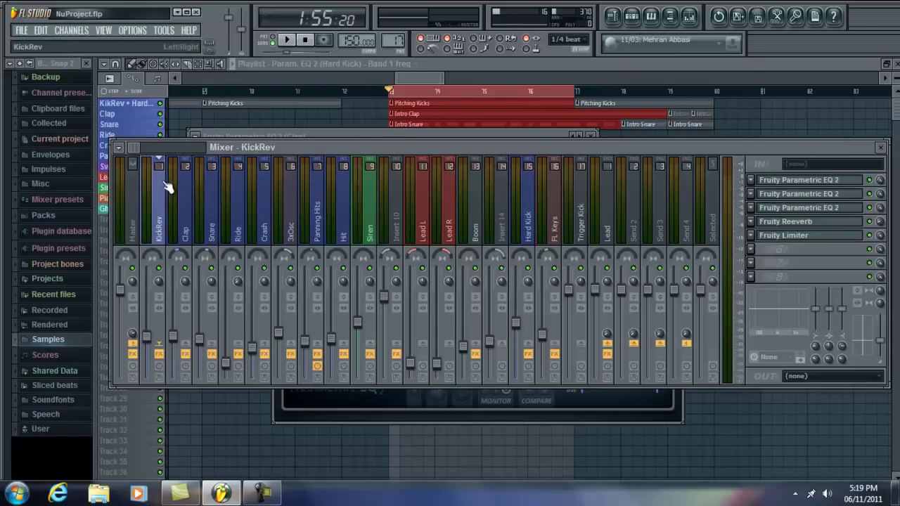
{"action": "left_click", "coordinate": [237, 190]}
{"action": "left_click", "coordinate": [168, 184]}
{"action": "left_click", "coordinate": [187, 198]}
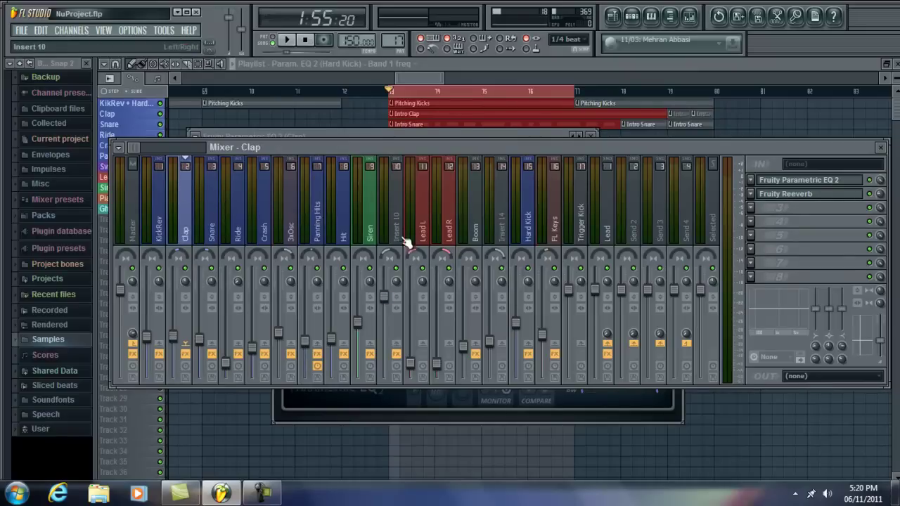
{"action": "left_click", "coordinate": [237, 209]}
{"action": "left_click", "coordinate": [163, 205]}
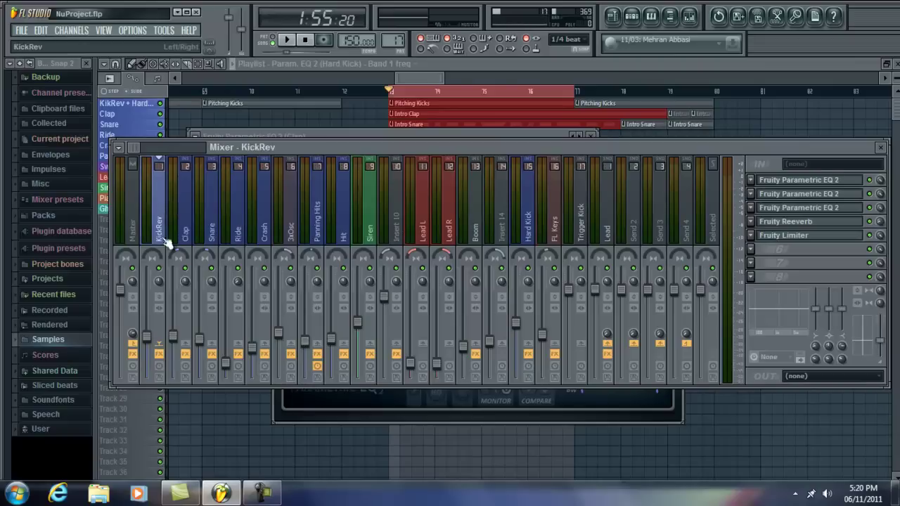
{"action": "left_click", "coordinate": [343, 215]}
{"action": "left_click", "coordinate": [265, 207]}
{"action": "left_click", "coordinate": [218, 208]}
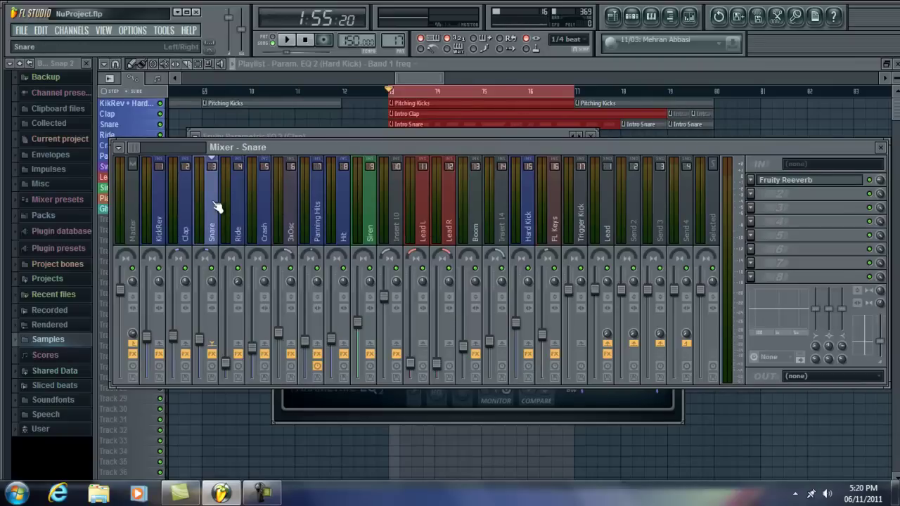
{"action": "left_click", "coordinate": [166, 208]}
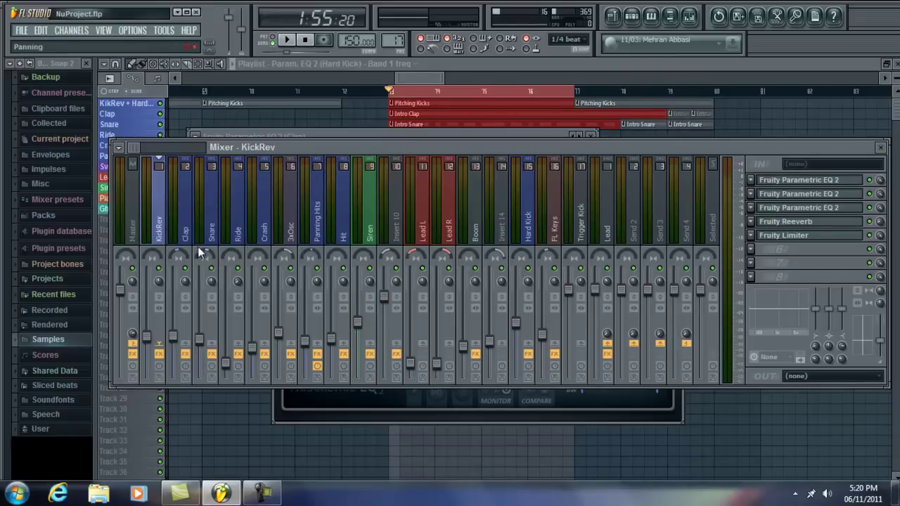
Switch back and forth between the Lead L and Lead R mixer tracks to compare their settings
{"action": "left_click", "coordinate": [424, 198]}
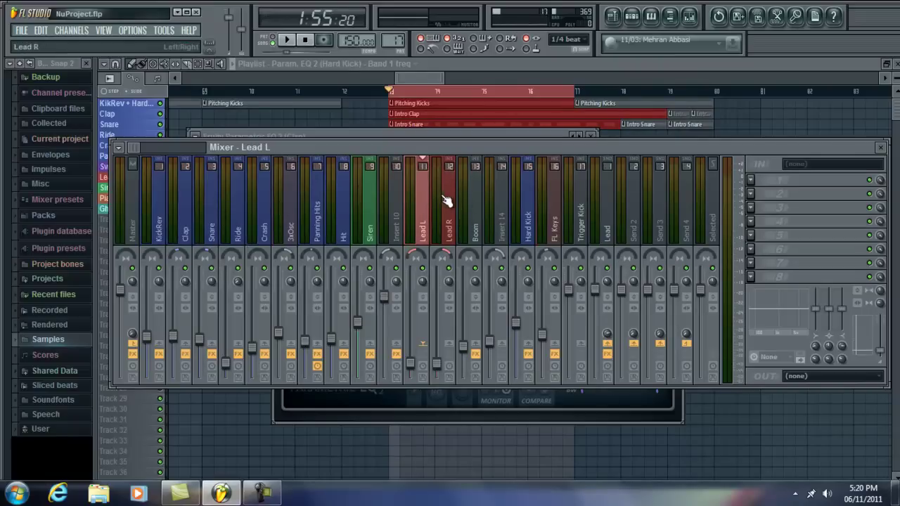
{"action": "left_click", "coordinate": [445, 200]}
{"action": "left_click", "coordinate": [423, 198]}
{"action": "left_click", "coordinate": [450, 202]}
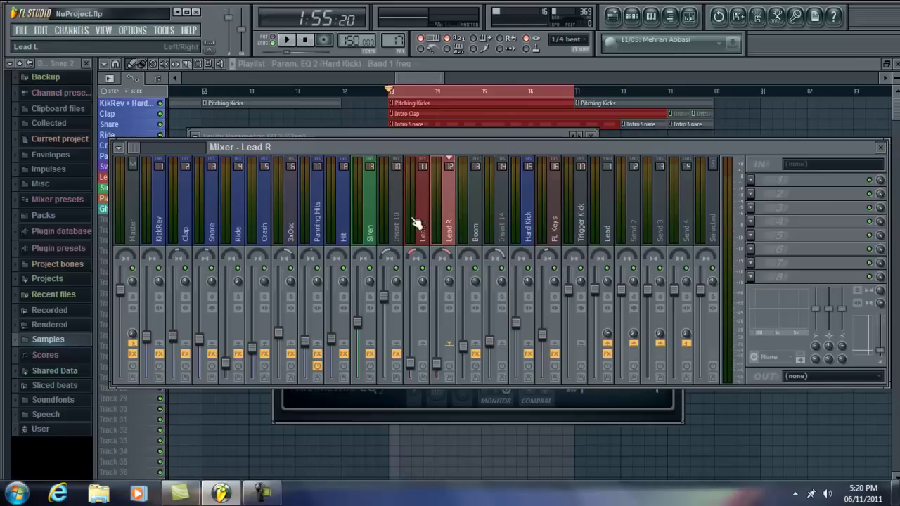
{"action": "left_click", "coordinate": [425, 227]}
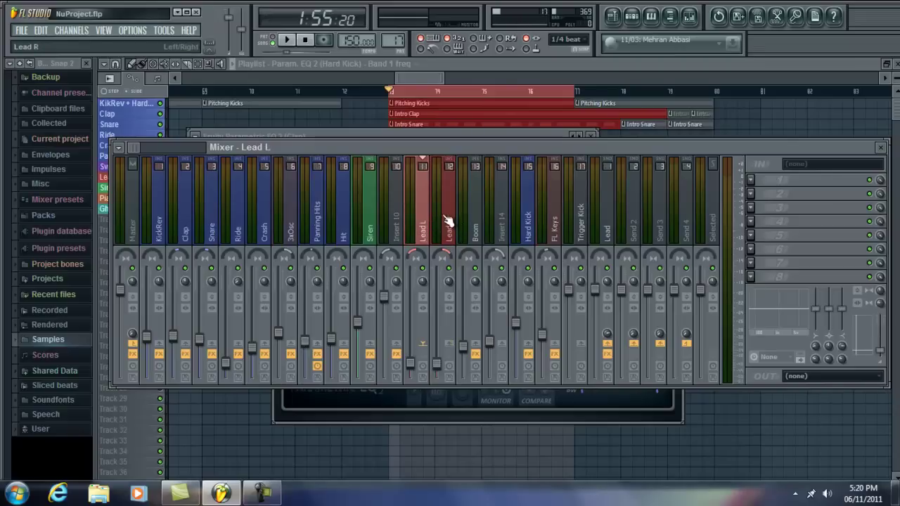
{"action": "left_click", "coordinate": [450, 222]}
{"action": "left_click", "coordinate": [427, 215]}
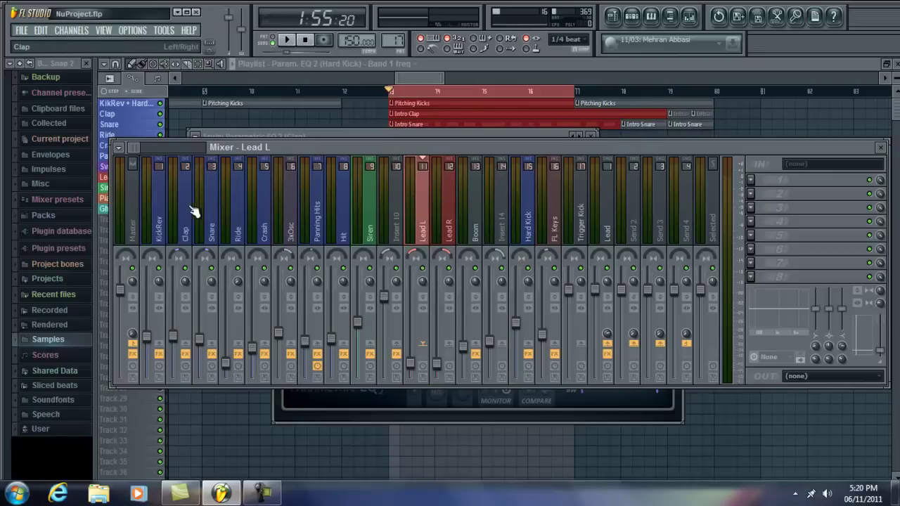
Recheck KickRev's effects, then compare Lead L and Lead R again, ending on Lead L
{"action": "left_click", "coordinate": [167, 209]}
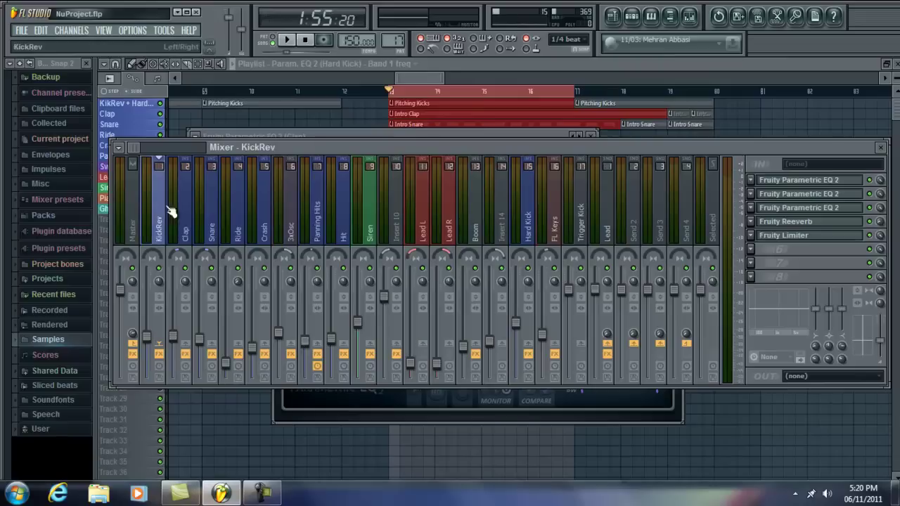
{"action": "left_click", "coordinate": [425, 184]}
{"action": "left_click", "coordinate": [447, 194]}
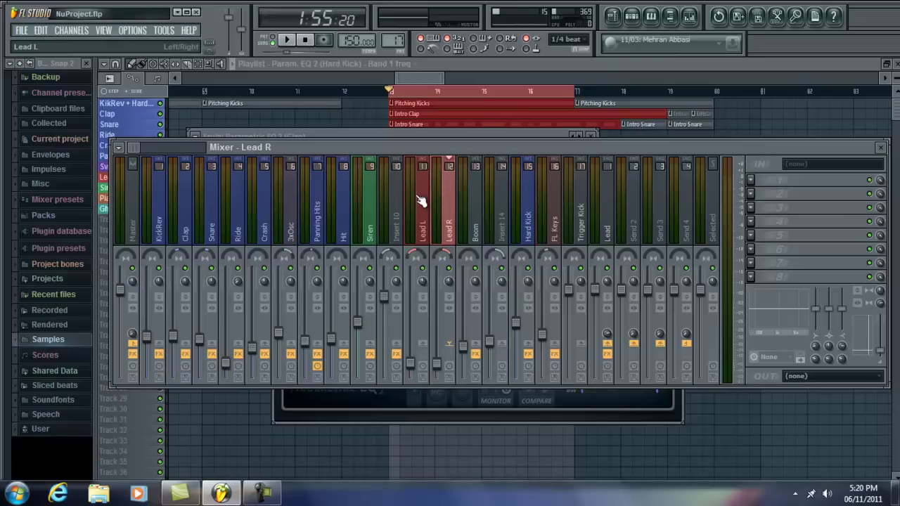
{"action": "left_click", "coordinate": [425, 197]}
{"action": "left_click", "coordinate": [453, 201]}
{"action": "left_click", "coordinate": [424, 189]}
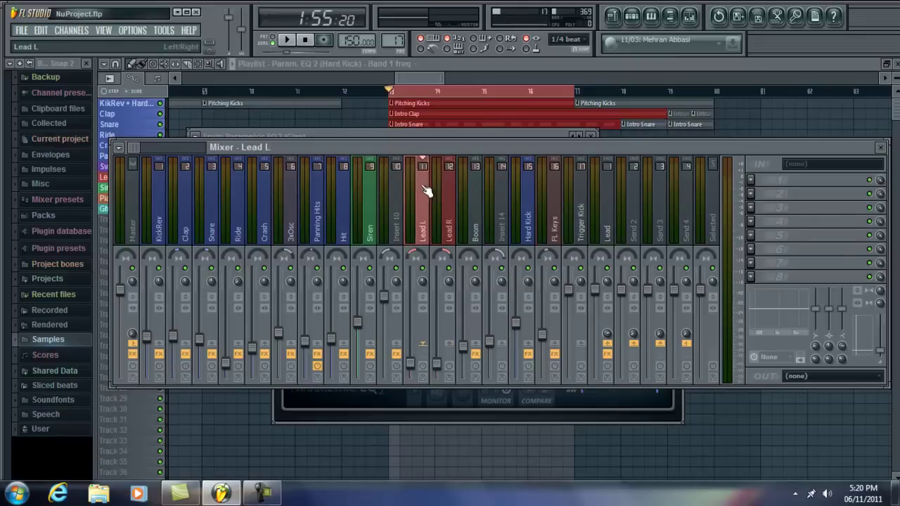
Switch between Playlist and Mixer, then open the Lead track's Fruity Limiter
{"action": "left_click", "coordinate": [503, 67]}
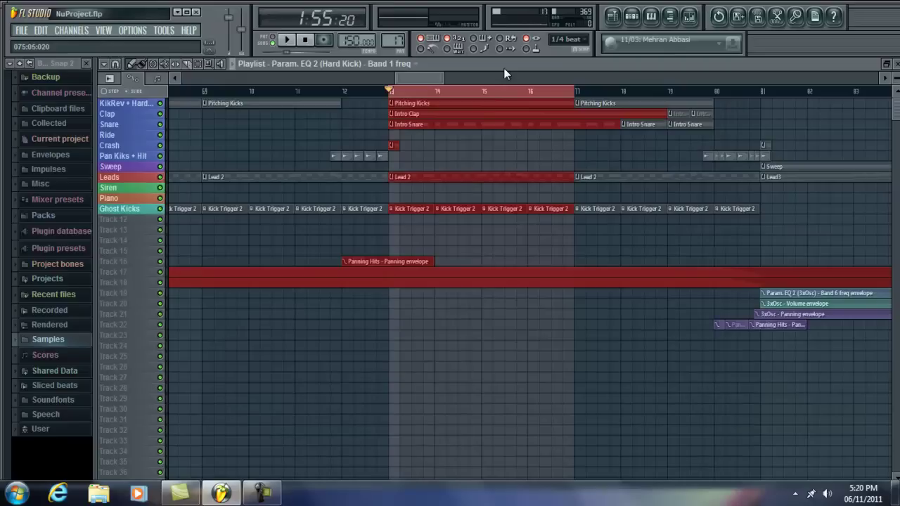
{"action": "scroll", "coordinate": [460, 240], "scroll_direction": "down", "scroll_amount": 3}
{"action": "scroll", "coordinate": [461, 240], "scroll_direction": "up", "scroll_amount": 2}
{"action": "left_click", "coordinate": [701, 20]}
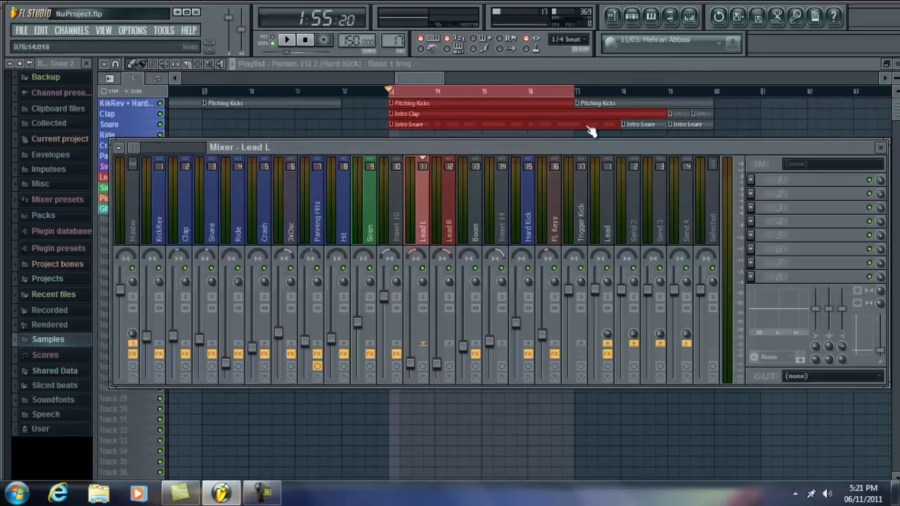
{"action": "left_click", "coordinate": [511, 71]}
{"action": "scroll", "coordinate": [609, 291], "scroll_direction": "up", "scroll_amount": 3}
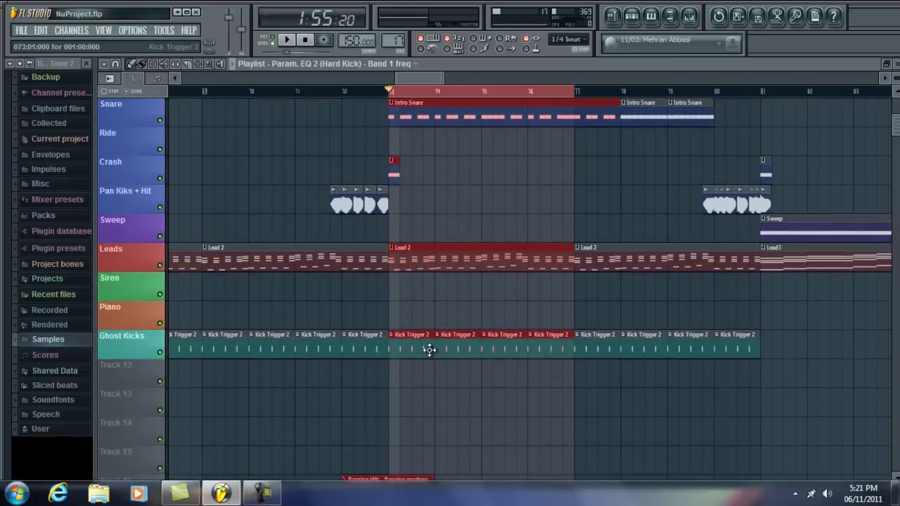
{"action": "left_click", "coordinate": [690, 16]}
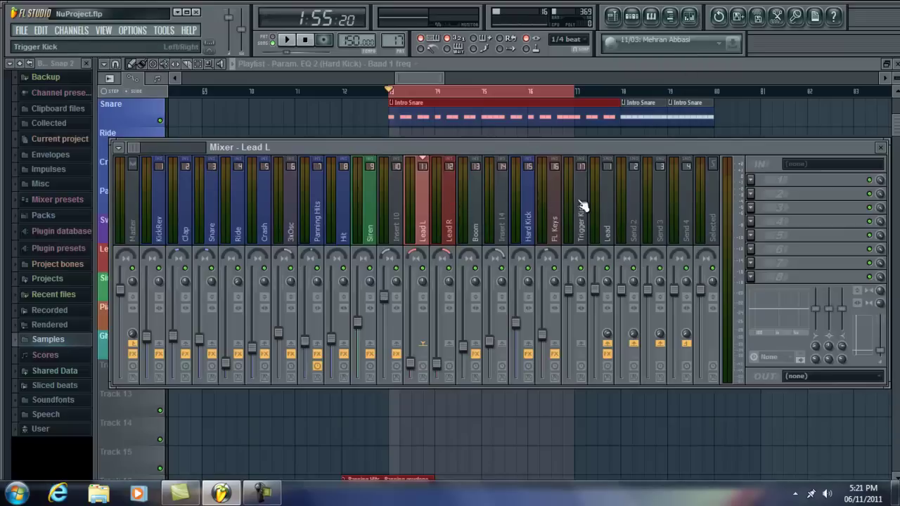
{"action": "left_click", "coordinate": [606, 206]}
{"action": "left_click", "coordinate": [784, 267]}
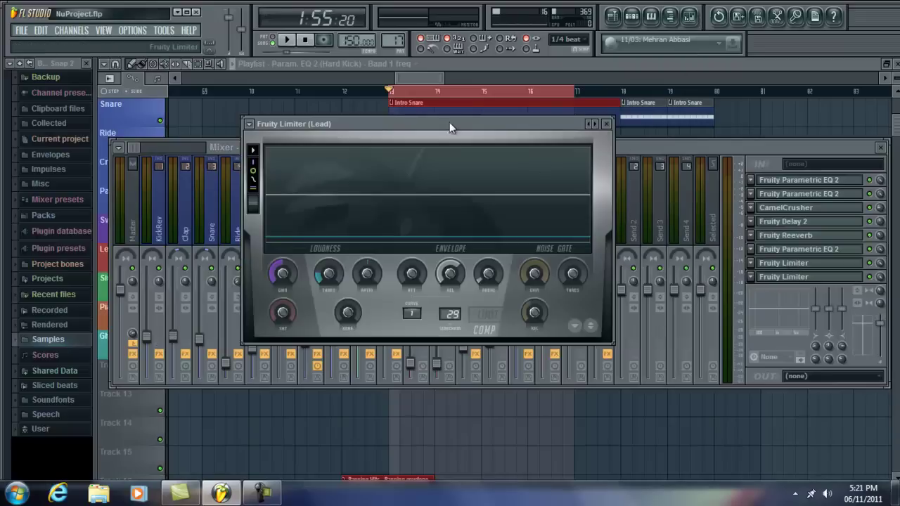
Scroll and zoom through the Playlist arrangement to review the Ghost Kicks and Lead clips around bar 80
{"action": "left_click", "coordinate": [645, 68]}
{"action": "scroll", "coordinate": [569, 185], "scroll_direction": "down", "scroll_amount": 1}
{"action": "scroll", "coordinate": [556, 204], "scroll_direction": "down", "scroll_amount": 3}
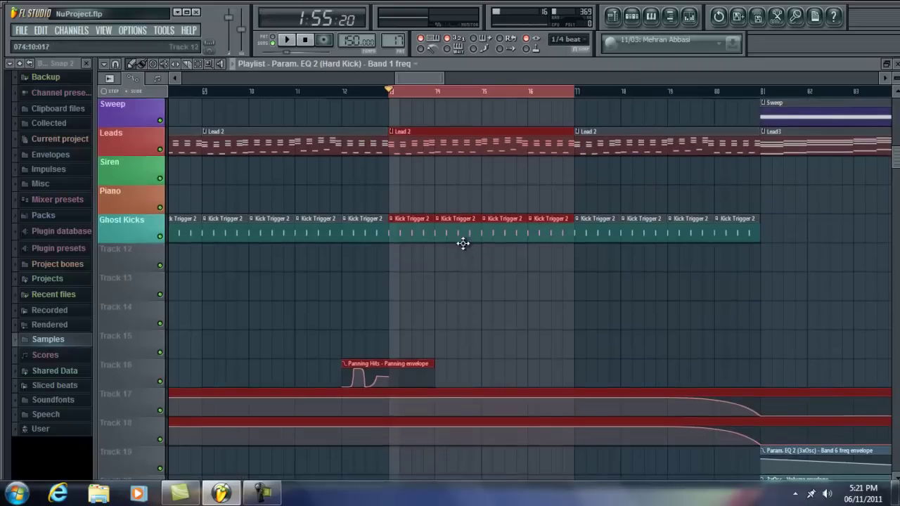
{"action": "scroll", "coordinate": [458, 218], "scroll_direction": "up", "scroll_amount": 2}
{"action": "scroll", "coordinate": [453, 218], "scroll_direction": "up", "scroll_amount": 1}
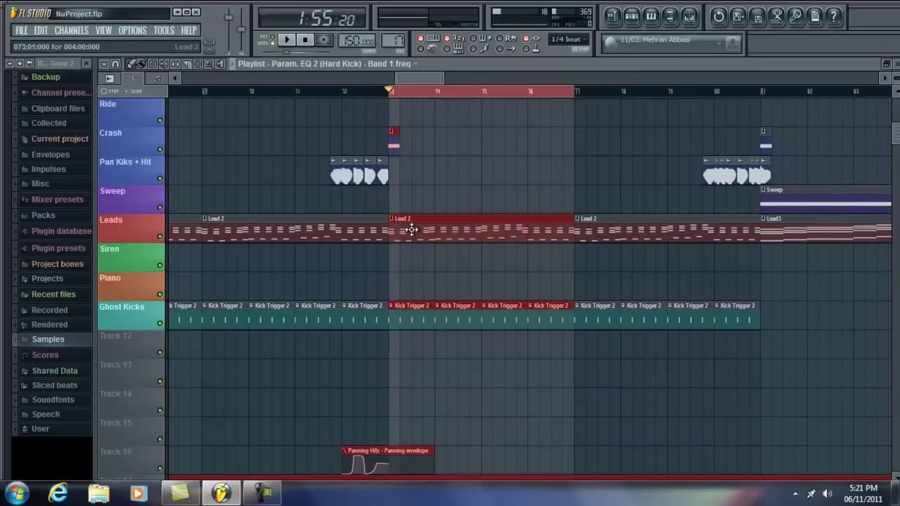
{"action": "scroll", "coordinate": [412, 229], "scroll_direction": "up", "scroll_amount": 3}
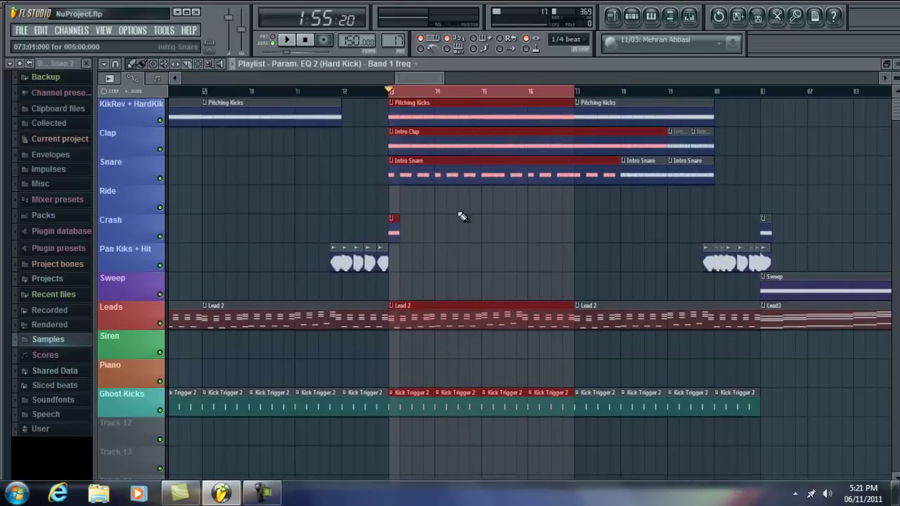
{"action": "scroll", "coordinate": [434, 197], "scroll_direction": "down", "scroll_amount": 2}
{"action": "scroll", "coordinate": [439, 156], "scroll_direction": "up", "scroll_amount": 2}
{"action": "scroll", "coordinate": [492, 113], "scroll_direction": "down", "scroll_amount": 4}
{"action": "scroll", "coordinate": [488, 114], "scroll_direction": "up", "scroll_amount": 3}
{"action": "scroll", "coordinate": [488, 114], "scroll_direction": "up", "scroll_amount": 1}
{"action": "scroll", "coordinate": [492, 98], "scroll_direction": "down", "scroll_amount": 8}
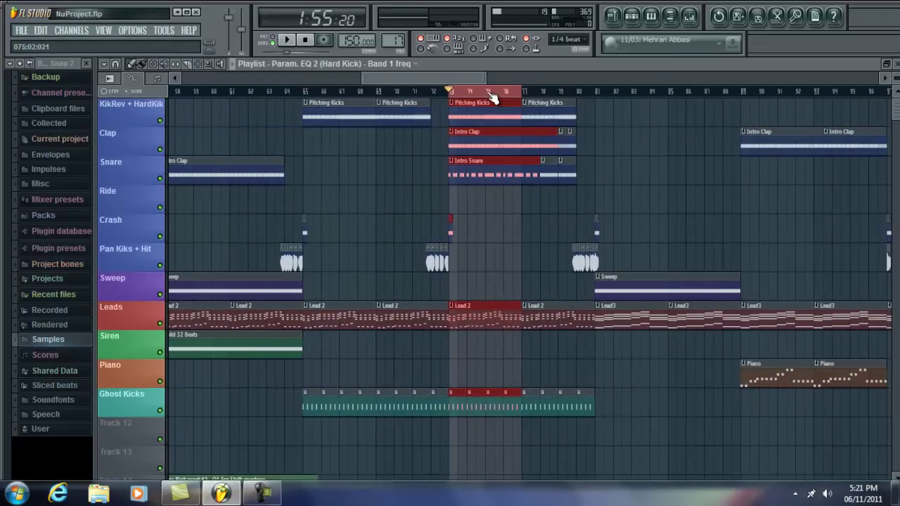
{"action": "scroll", "coordinate": [492, 98], "scroll_direction": "down", "scroll_amount": 1}
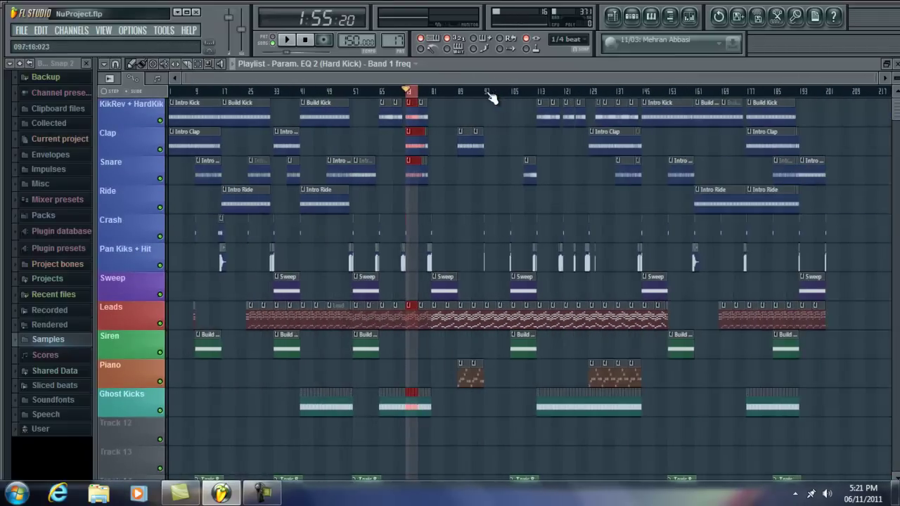
{"action": "scroll", "coordinate": [492, 99], "scroll_direction": "up", "scroll_amount": 3}
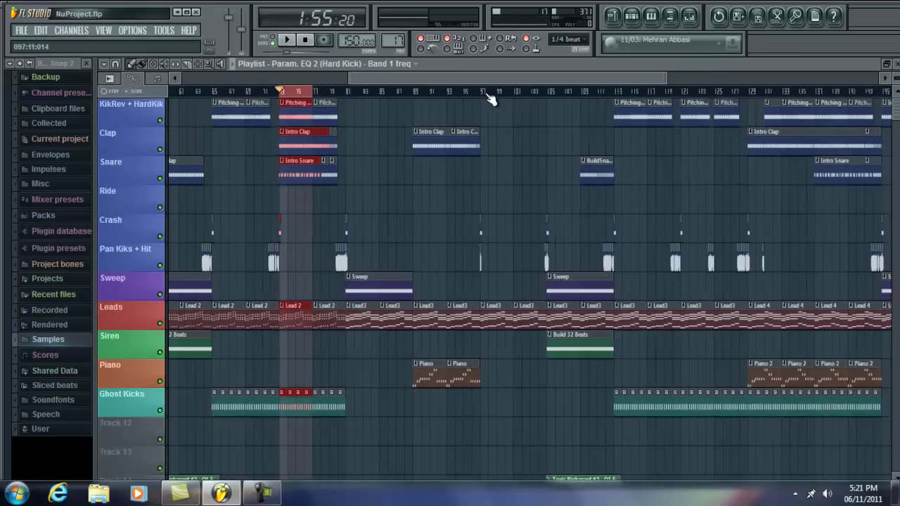
{"action": "scroll", "coordinate": [490, 99], "scroll_direction": "up", "scroll_amount": 5}
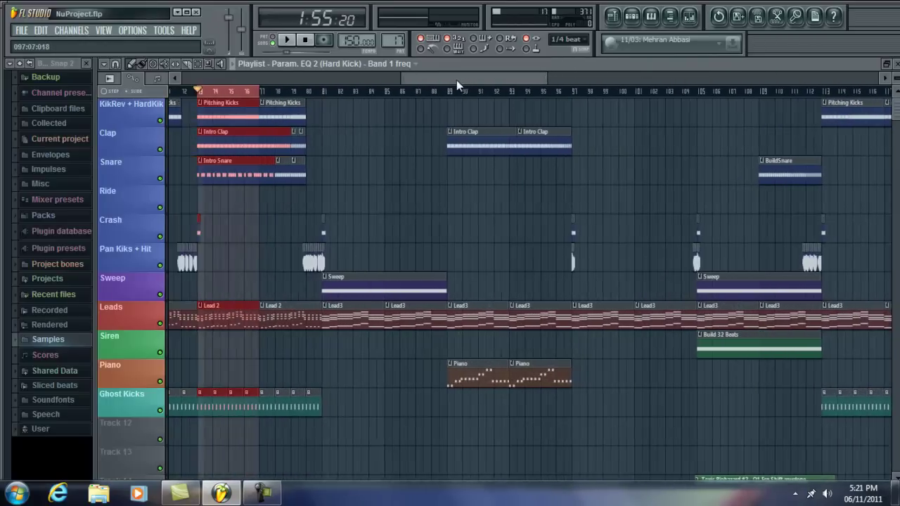
{"action": "left_click_drag", "start_coordinate": [443, 81], "coordinate": [423, 95]}
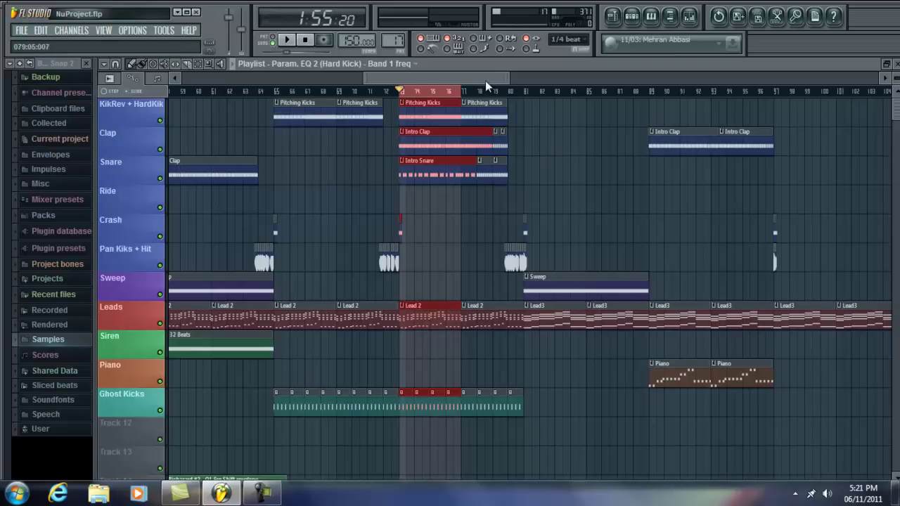
Reopen the Mixer and select the Master track to show Parametric EQ 2, Maximus and Fruity Limiter
{"action": "left_click", "coordinate": [689, 15]}
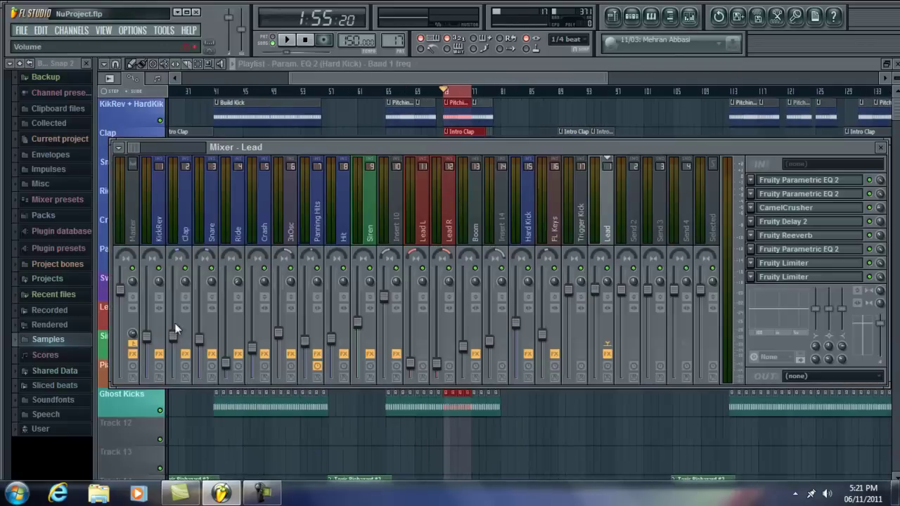
{"action": "left_click", "coordinate": [135, 200]}
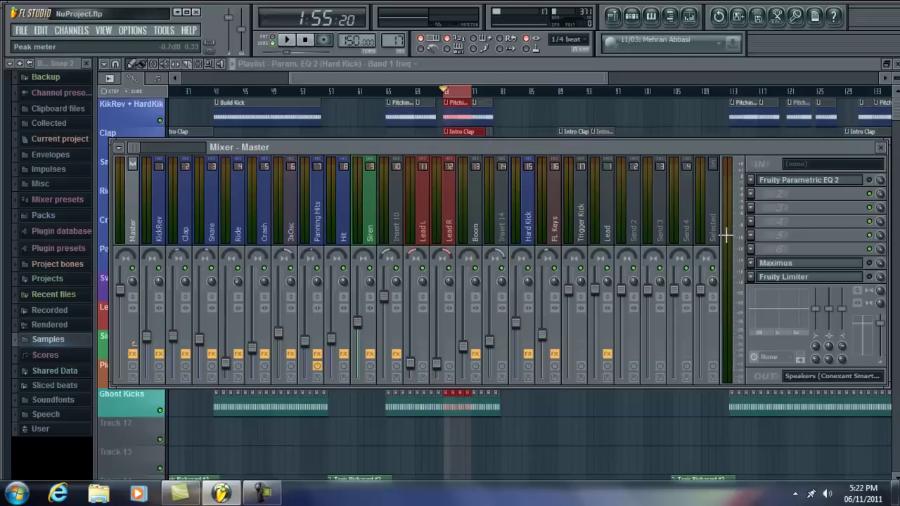
Play the song, enable the Master's Fruity Parametric EQ 2, and replay to hear the difference
{"action": "left_click", "coordinate": [274, 496]}
{"action": "left_click", "coordinate": [275, 496]}
{"action": "key", "text": "space"}
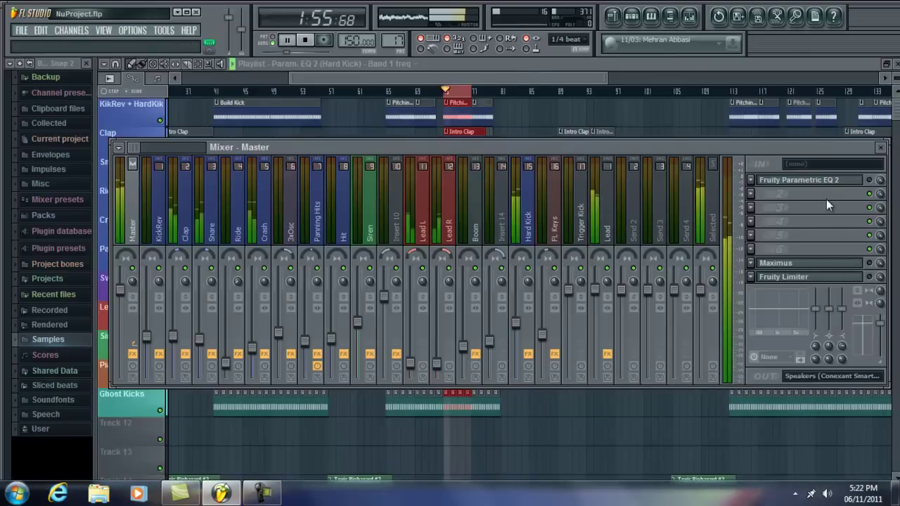
{"action": "key", "text": "space"}
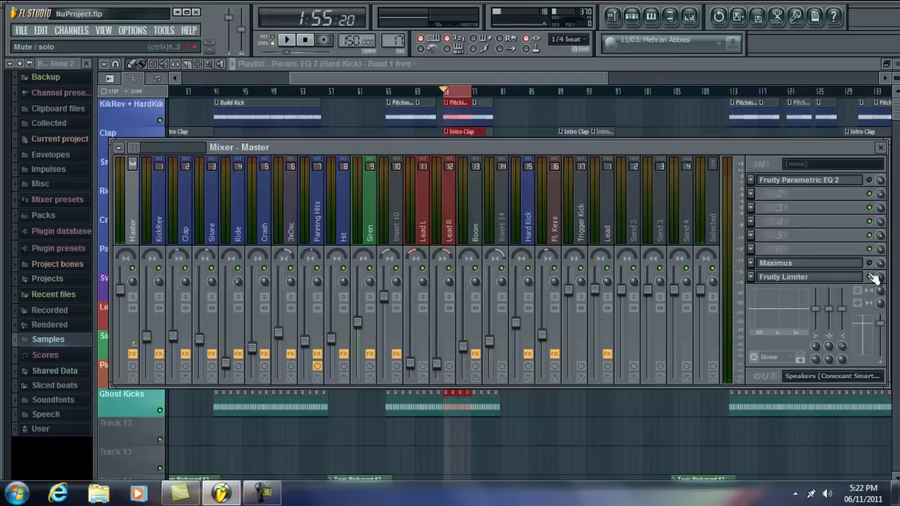
{"action": "left_click", "coordinate": [872, 183]}
{"action": "key", "text": "space"}
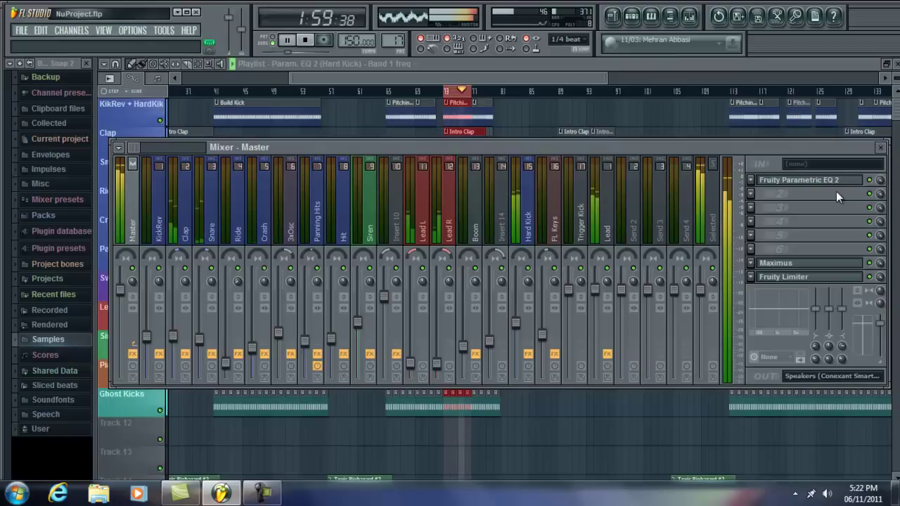
{"action": "key", "text": "space"}
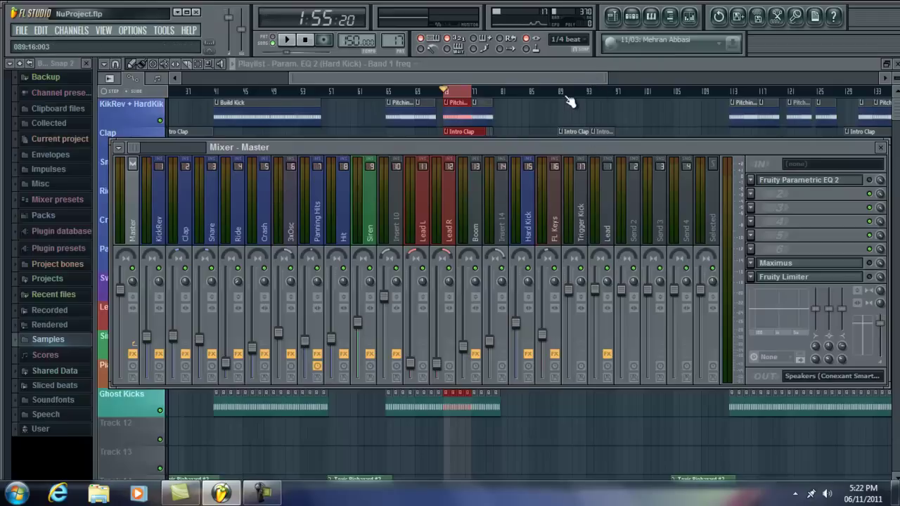
{"action": "scroll", "coordinate": [573, 102], "scroll_direction": "down", "scroll_amount": 2}
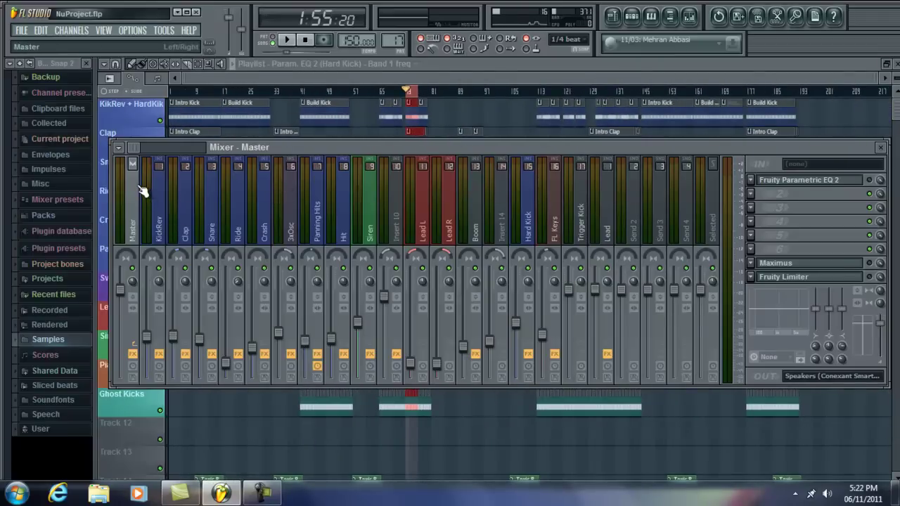
{"action": "key", "text": "F9"}
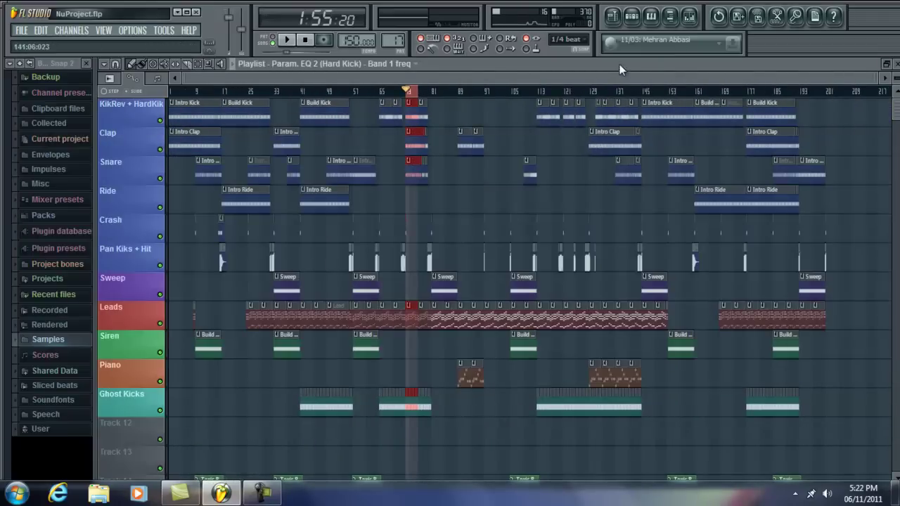
{"action": "left_click", "coordinate": [689, 15]}
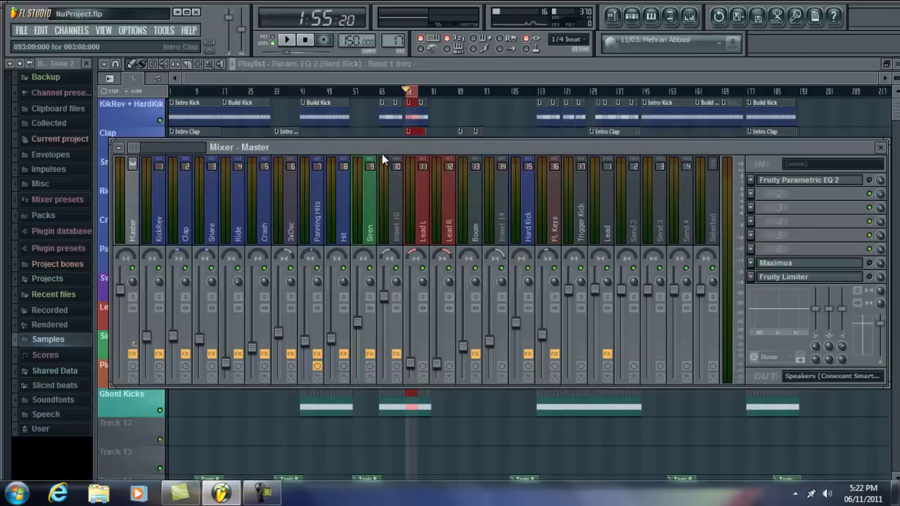
{"action": "key", "text": "Left"}
{"action": "key", "text": "Left"}
{"action": "key", "text": "Right"}
{"action": "key", "text": "Right"}
{"action": "key", "text": "Right"}
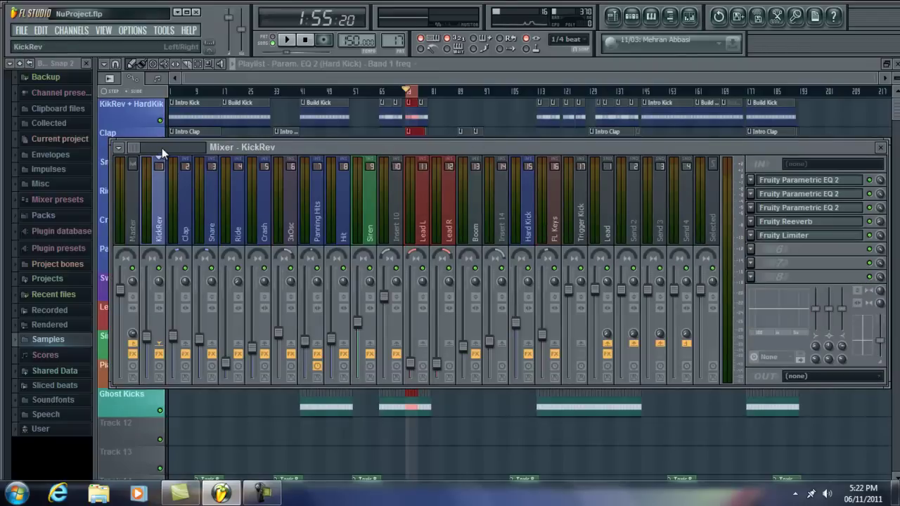
{"action": "key", "text": "Left"}
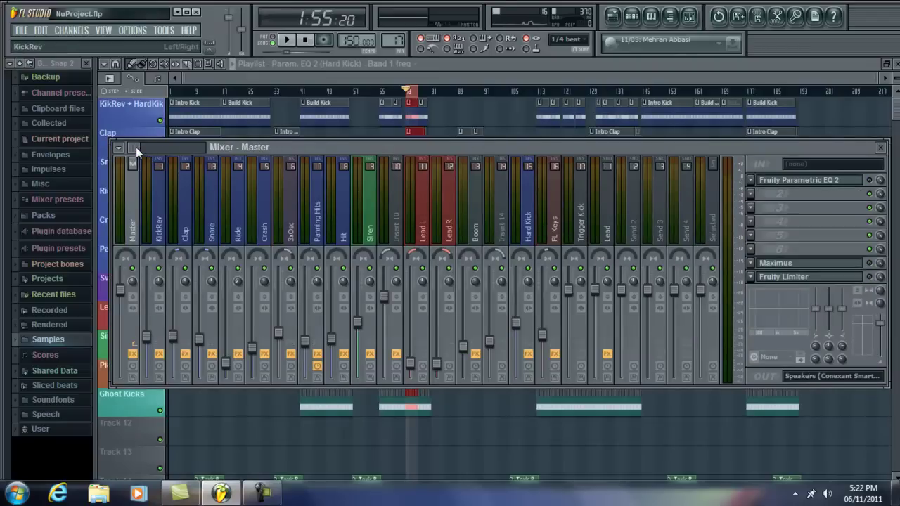
{"action": "mouse_move", "coordinate": [135, 148]}
{"action": "left_mouse_down"}
{"action": "mouse_move", "coordinate": [212, 148]}
{"action": "mouse_move", "coordinate": [120, 150]}
{"action": "left_mouse_up"}
{"action": "left_click", "coordinate": [448, 234]}
{"action": "left_click", "coordinate": [267, 495]}
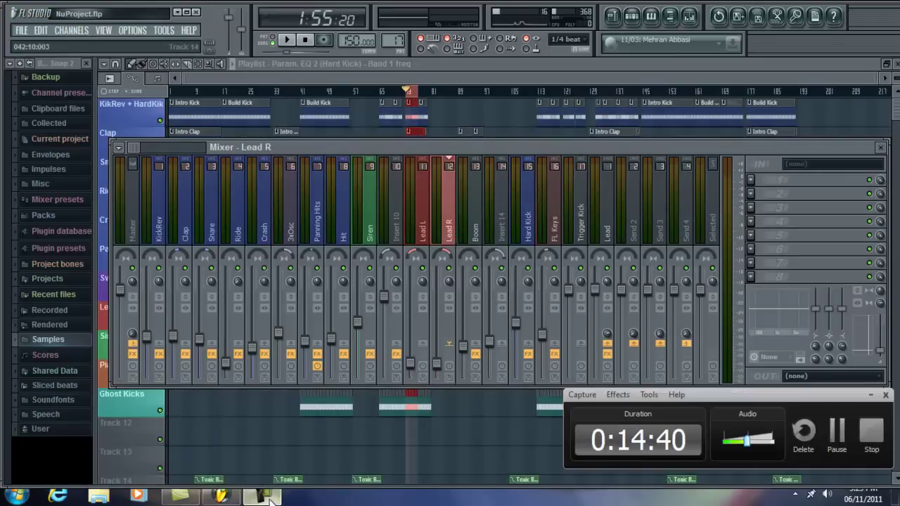